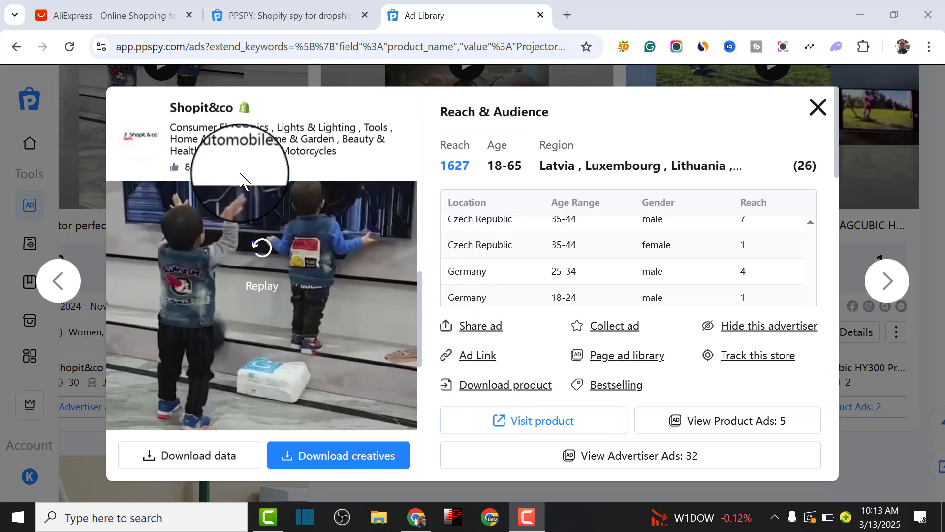
# Examine the Shopit&co projector ad's store categories, reach and audience data, and ads history chart.
pyautogui.moveTo(345, 149); pyautogui.dragTo(170, 129)
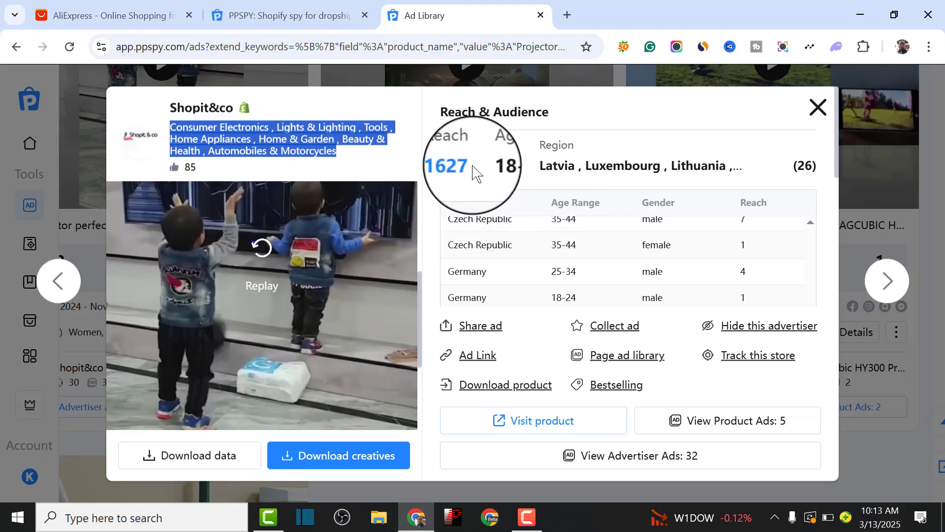
pyautogui.click(815, 187)
pyautogui.moveTo(797, 168)
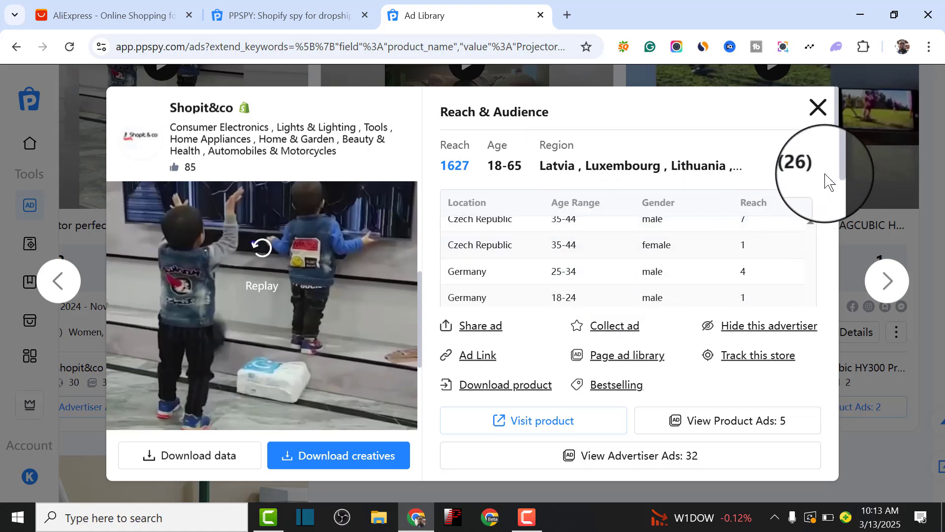
pyautogui.moveTo(835, 168); pyautogui.dragTo(833, 256)
pyautogui.moveTo(592, 175)
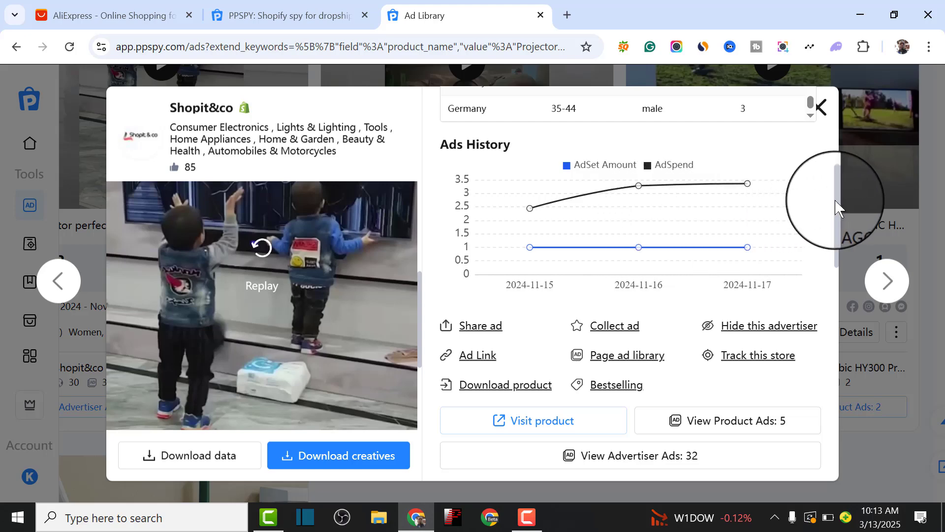
pyautogui.moveTo(837, 206); pyautogui.dragTo(838, 252)
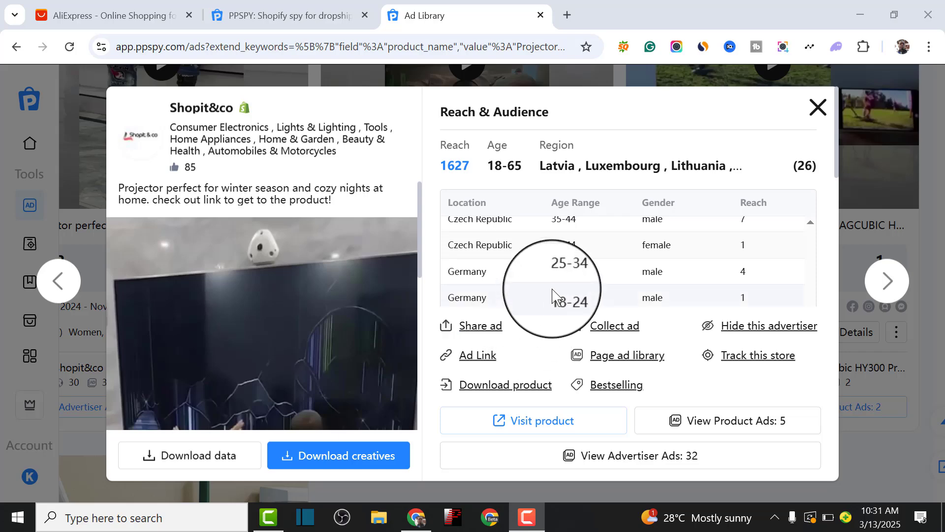
# Switch to the PPSPY homepage and look over its web address, headline and product showcase.
pyautogui.click(306, 15)
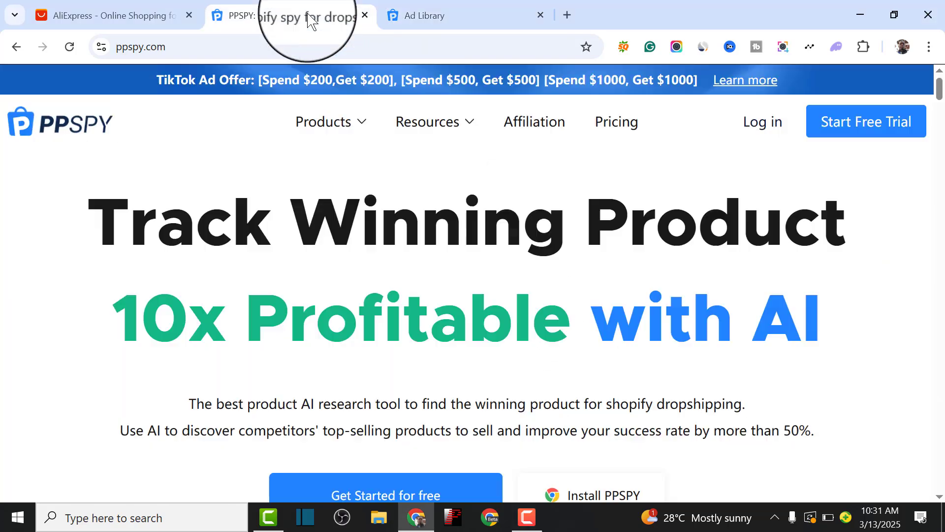
pyautogui.click(170, 51)
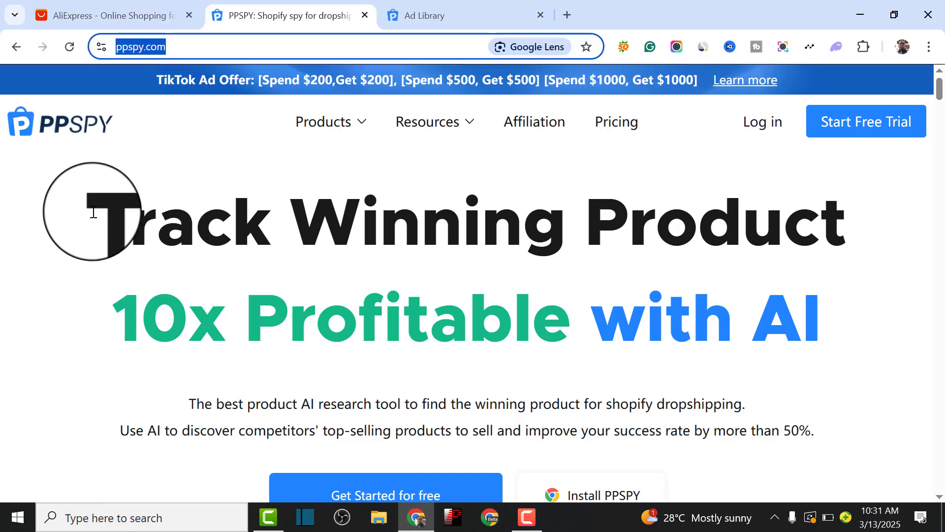
pyautogui.moveTo(93, 213); pyautogui.dragTo(941, 115)
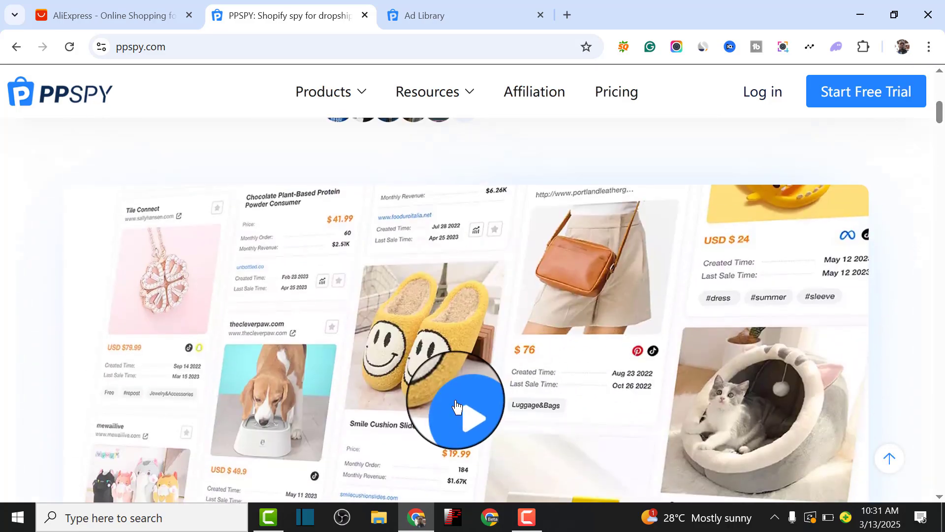
pyautogui.click(942, 204)
pyautogui.moveTo(941, 203); pyautogui.dragTo(898, 66)
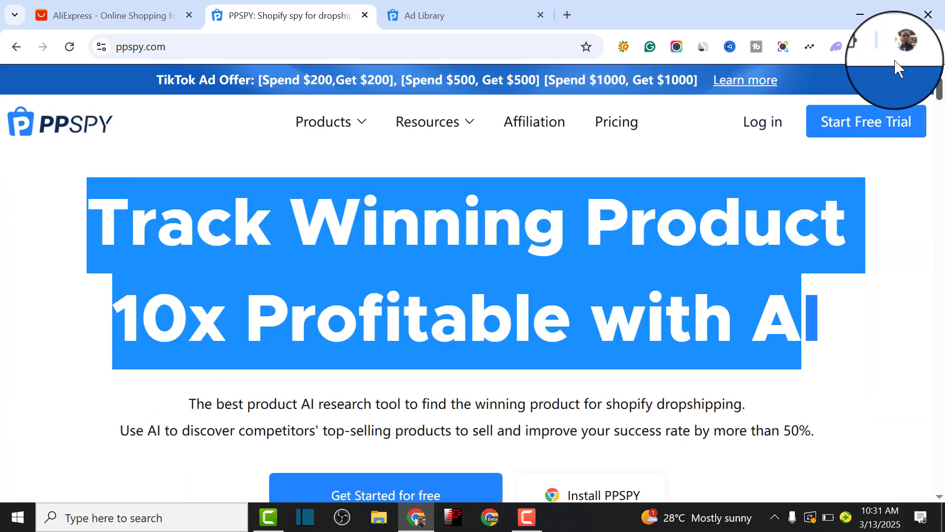
# Open the PPSPY sign-up page, dismiss the Google sign-in prompt, and look through the registration form.
pyautogui.click(702, 158)
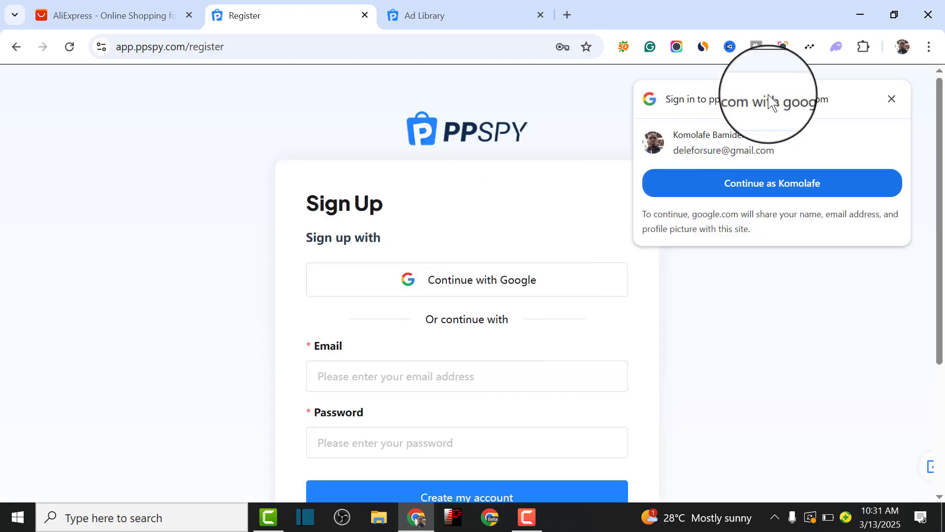
pyautogui.click(893, 106)
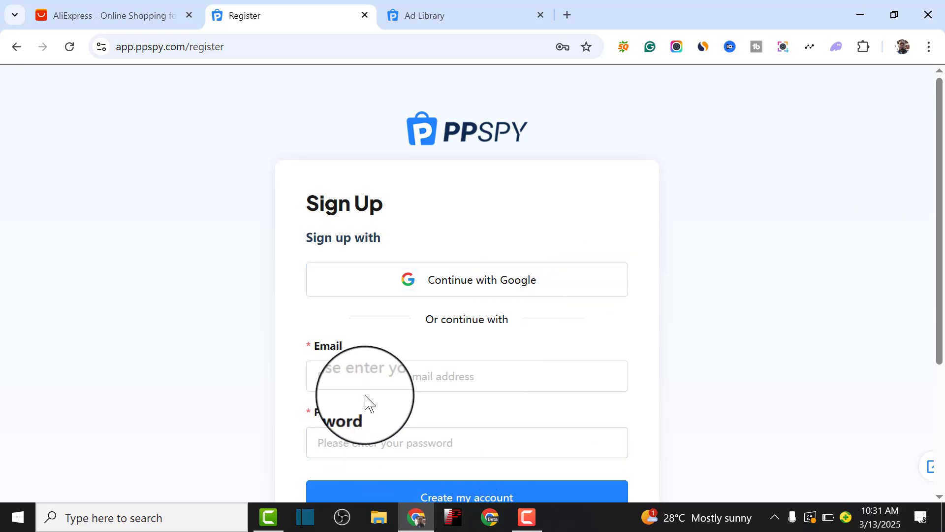
pyautogui.click(358, 376)
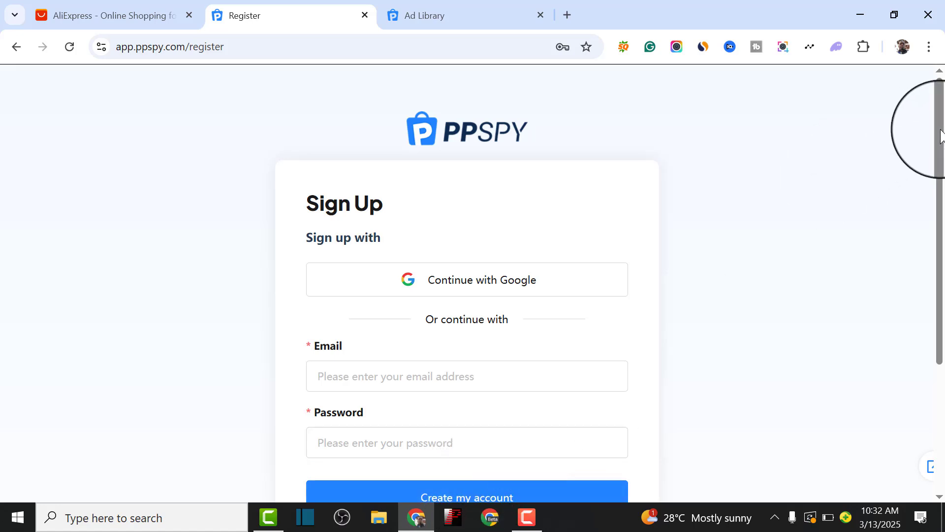
pyautogui.moveTo(940, 131); pyautogui.dragTo(940, 224)
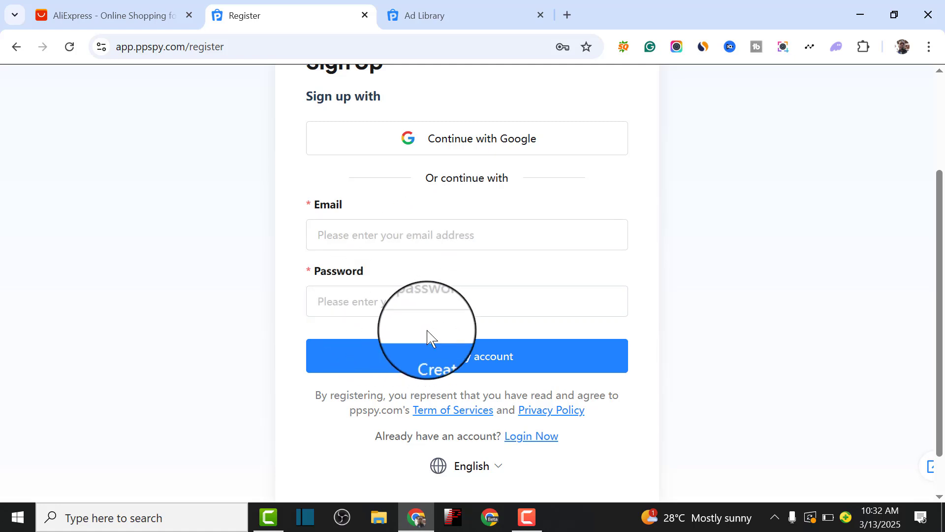
# Go to the existing-account login form, fill in the saved email and password, and sign in.
pyautogui.click(530, 437)
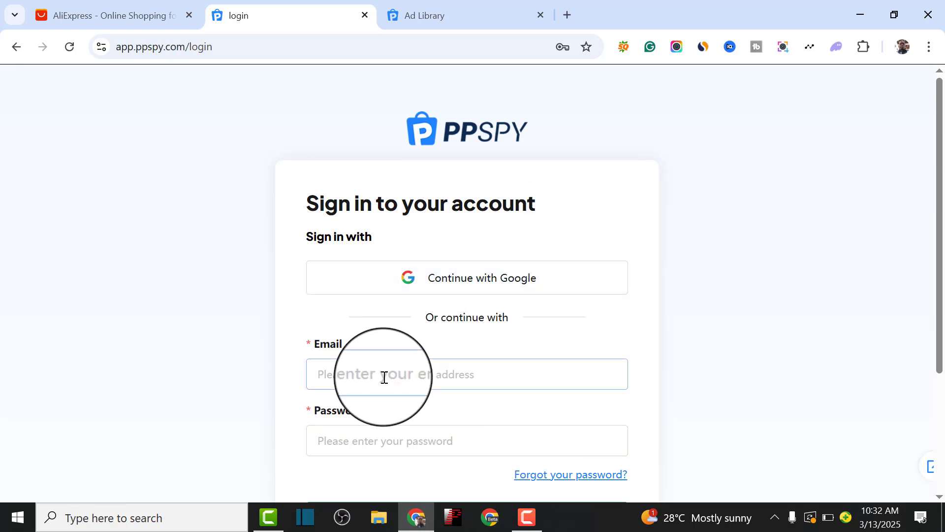
pyautogui.click(348, 443)
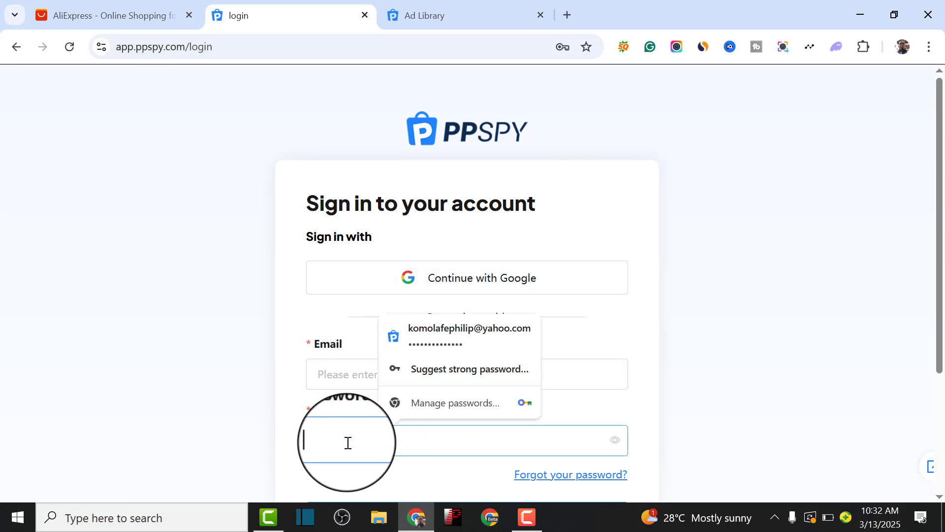
pyautogui.click(449, 335)
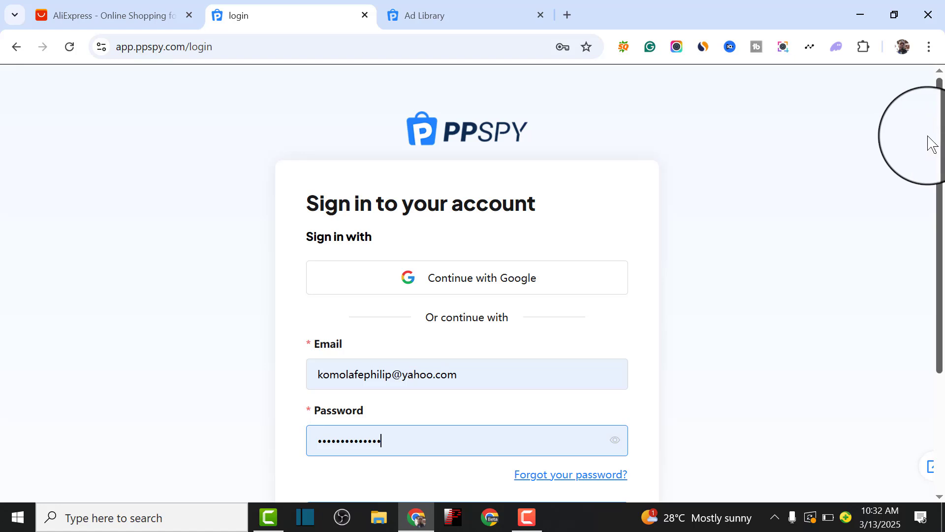
pyautogui.moveTo(939, 143); pyautogui.dragTo(935, 218)
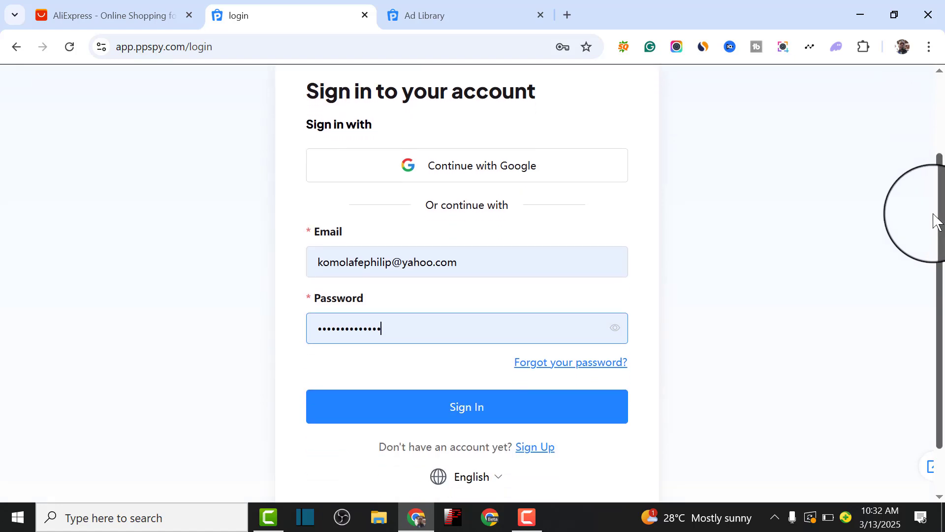
pyautogui.click(471, 402)
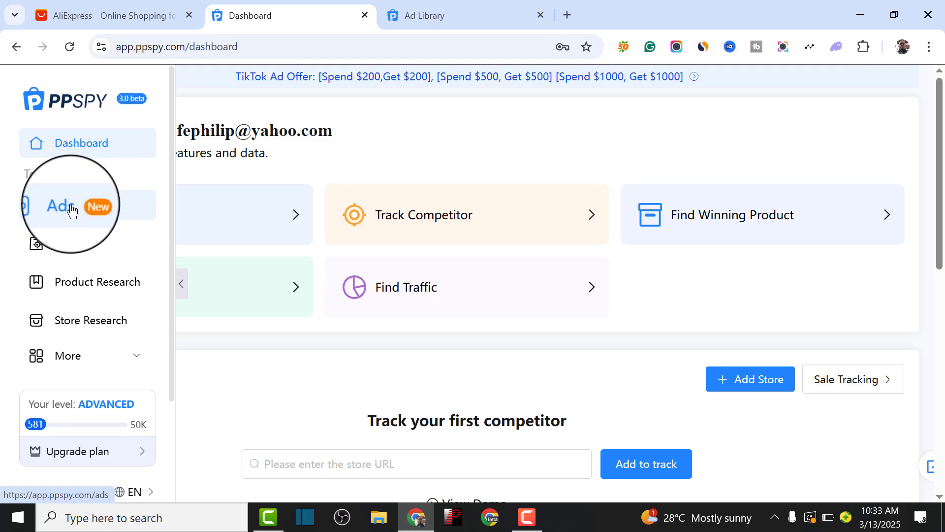
# Open the Ads tool's Ad Library from the dashboard and collapse the navigation sidebar.
pyautogui.click(92, 208)
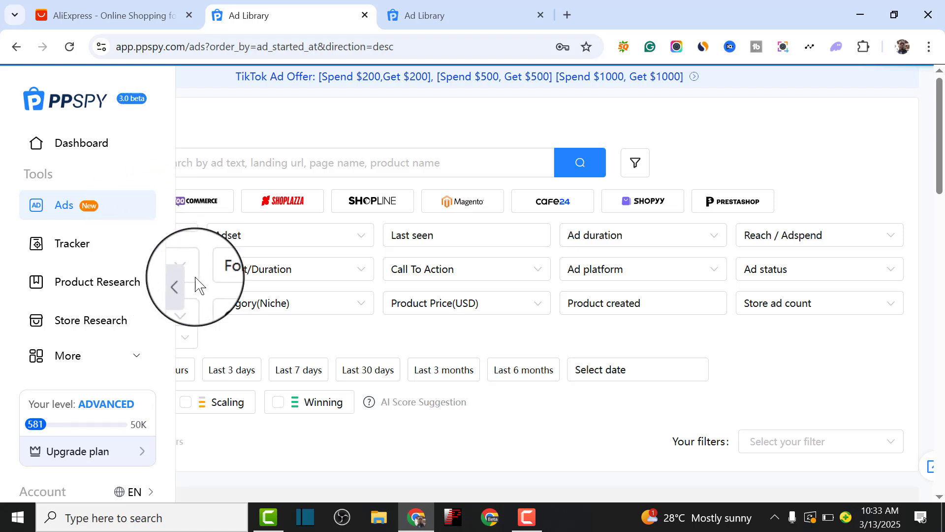
pyautogui.click(181, 286)
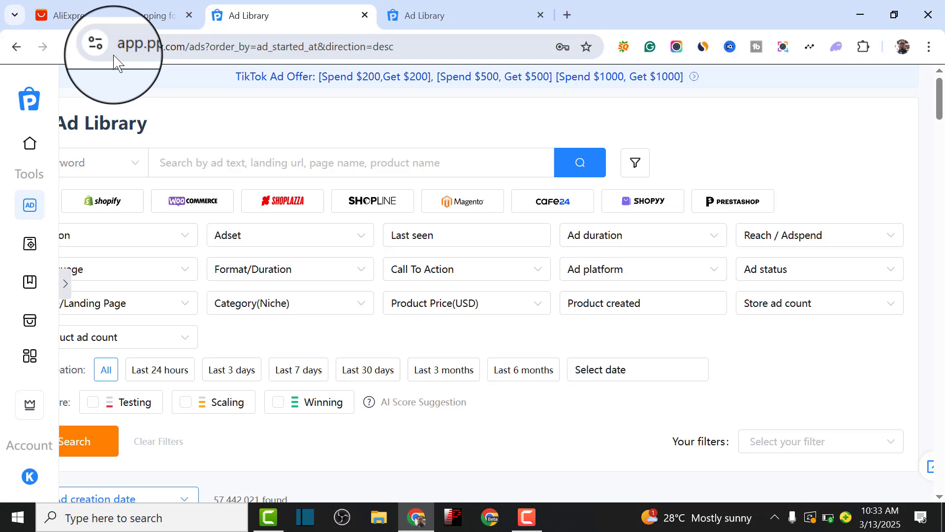
# Switch to AliExpress and open the Bestsellers collection under Today's deals.
pyautogui.click(119, 20)
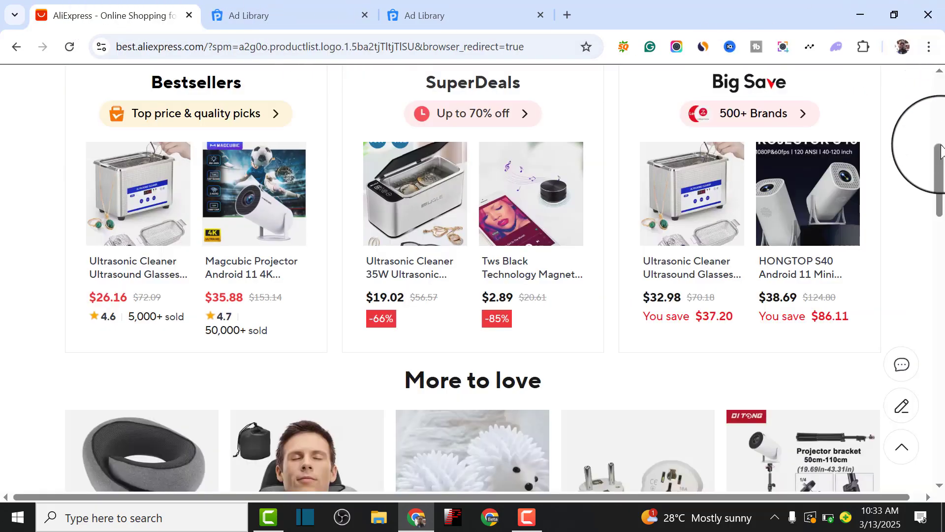
pyautogui.moveTo(939, 157); pyautogui.dragTo(916, 84)
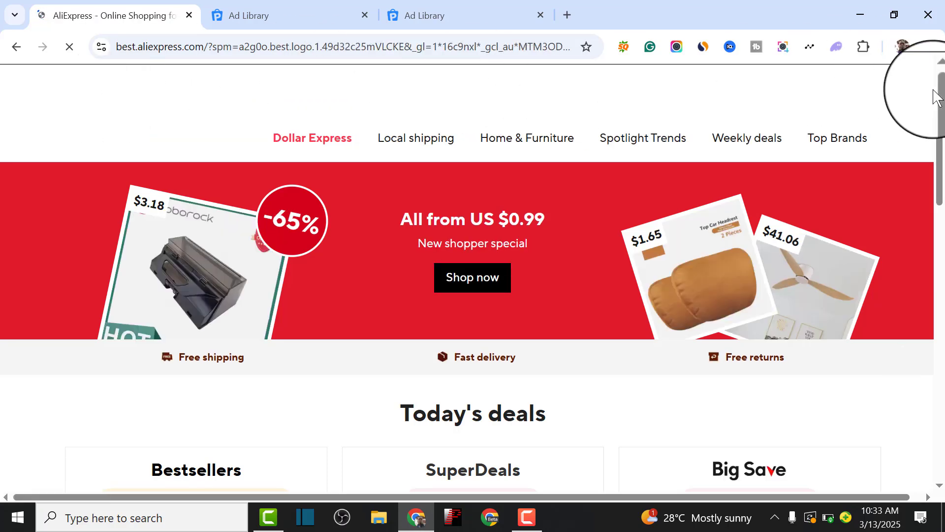
pyautogui.moveTo(940, 131); pyautogui.dragTo(940, 209)
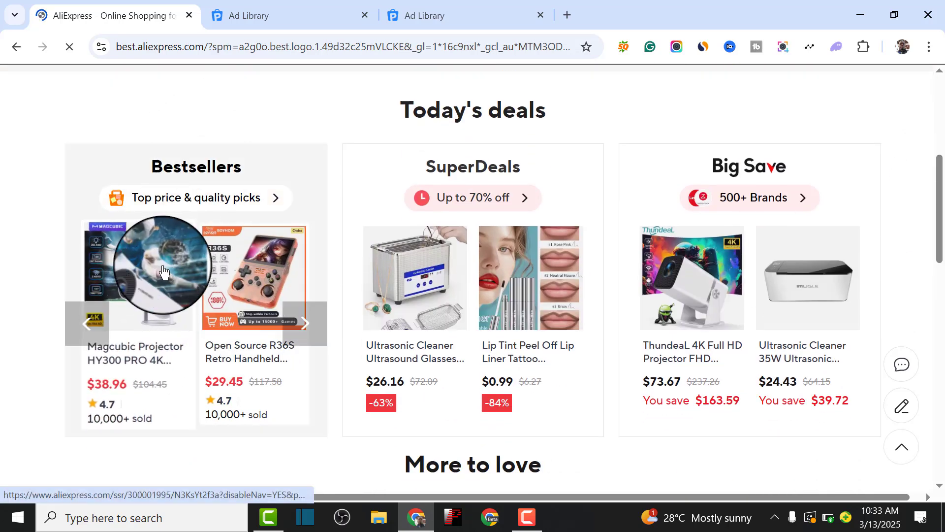
pyautogui.click(150, 309)
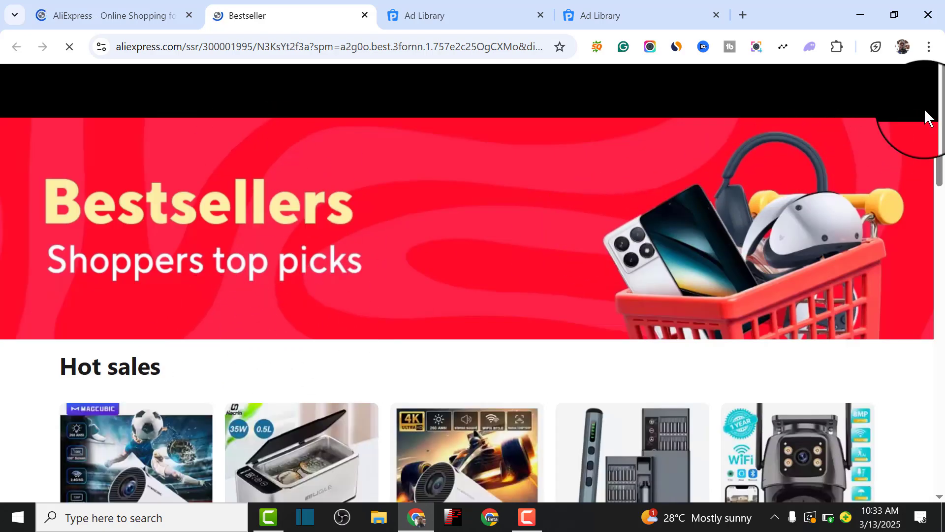
# Open the Magcubic Projector HY300 PRO listing from Hot sales and highlight "Android" in its product title.
pyautogui.moveTo(941, 118); pyautogui.dragTo(937, 175)
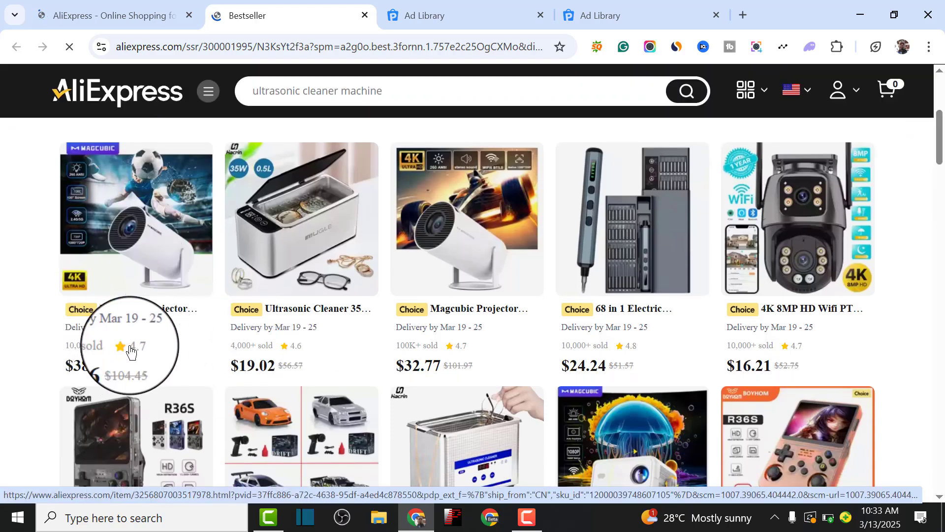
pyautogui.moveTo(61, 354)
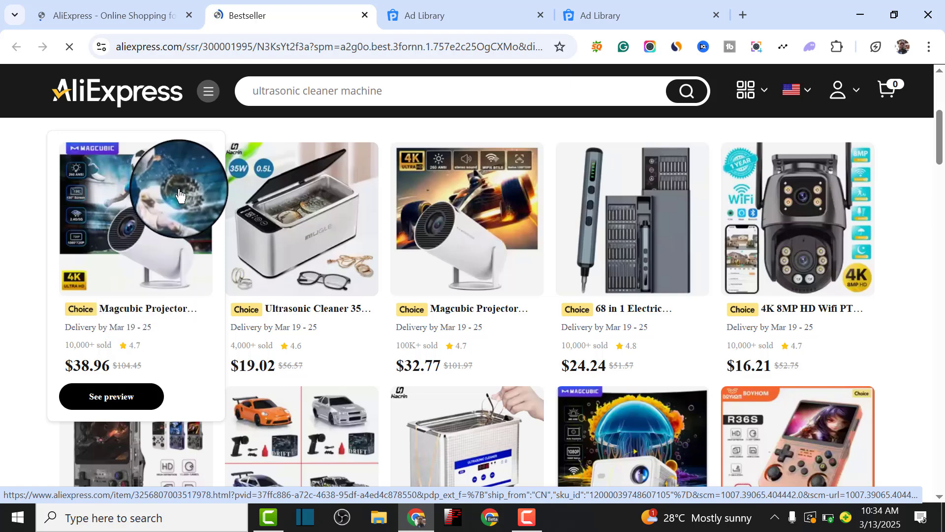
pyautogui.click(166, 241)
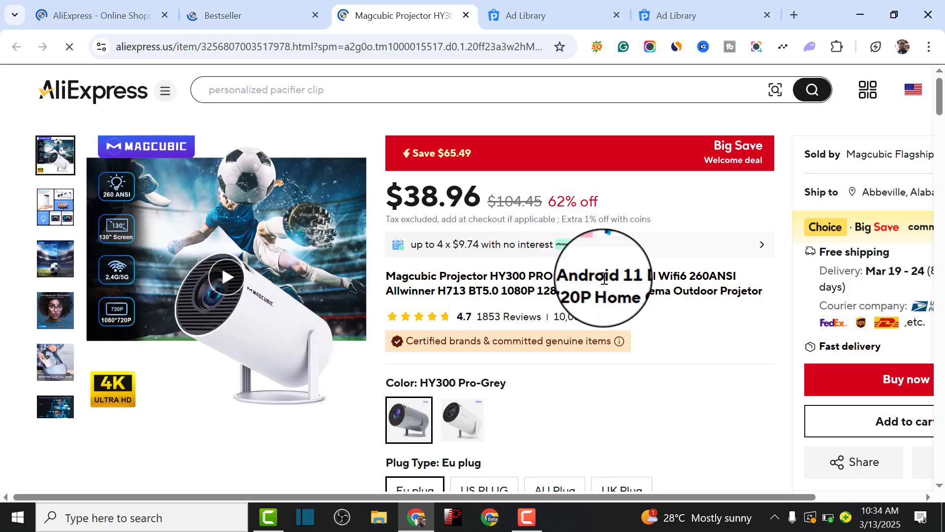
pyautogui.rightClick(607, 278)
pyautogui.click(566, 278)
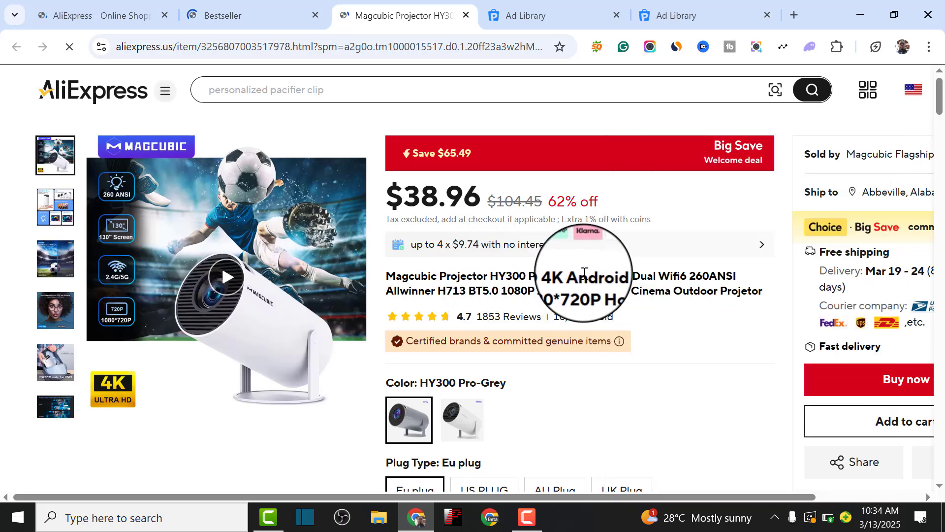
pyautogui.moveTo(618, 276); pyautogui.dragTo(574, 277)
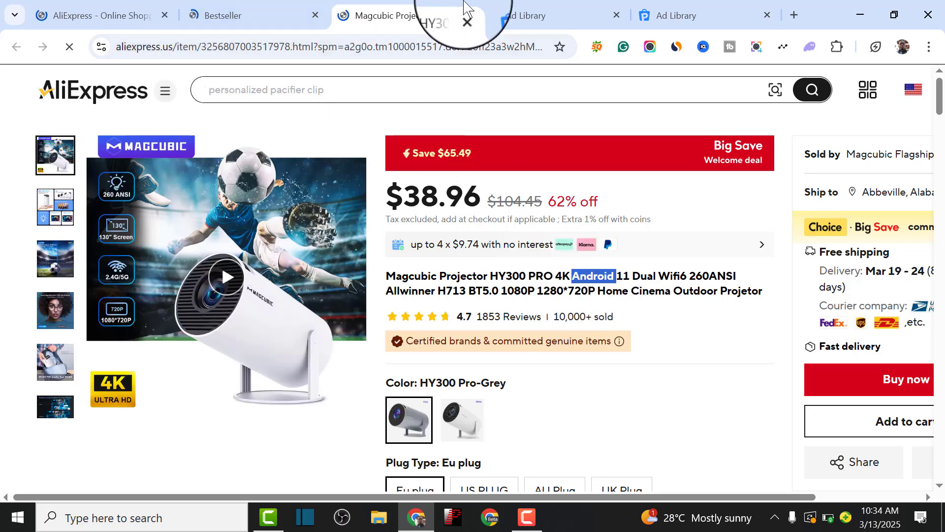
# Return to the PPSPY Ad Library, enter "Android projector" as a Product Name search, and restrict the platform to Shopify.
pyautogui.click(582, 17)
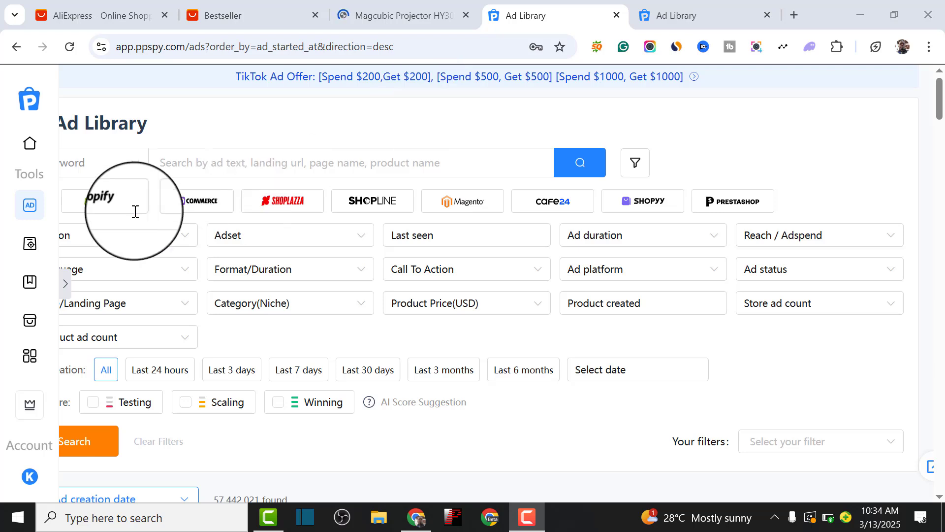
pyautogui.click(141, 163)
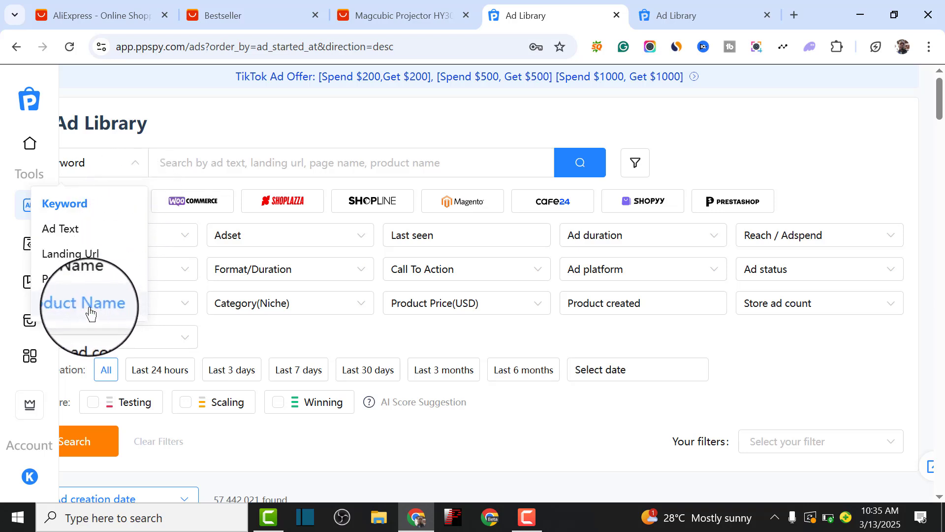
pyautogui.click(74, 306)
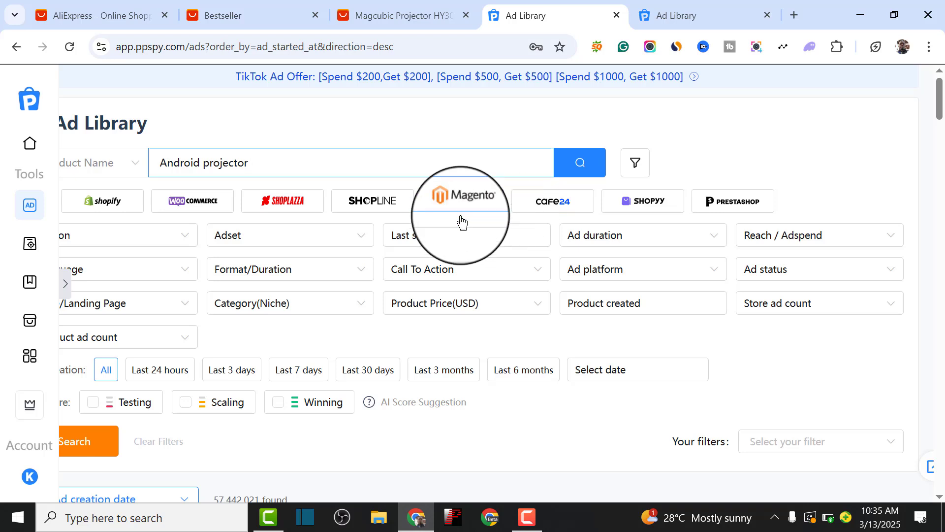
pyautogui.click(98, 210)
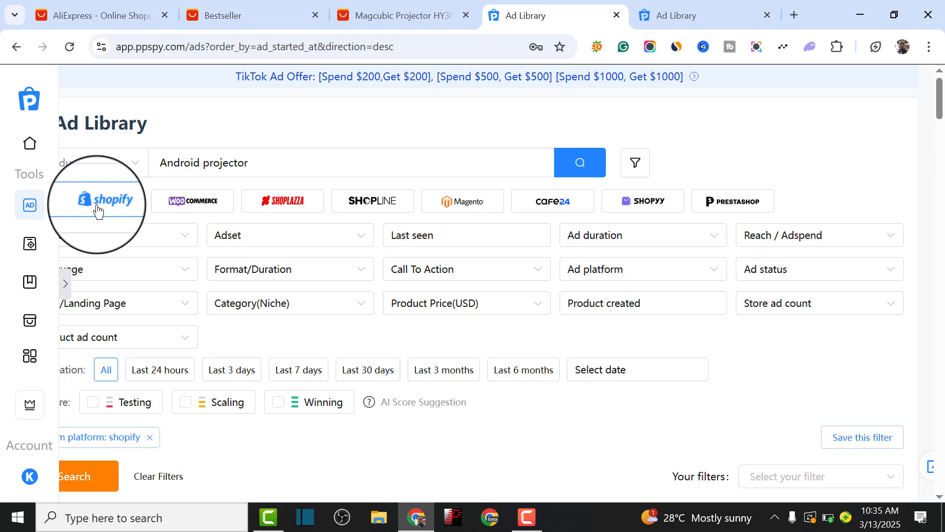
# Add United States as the region filter for the ad search.
pyautogui.click(123, 244)
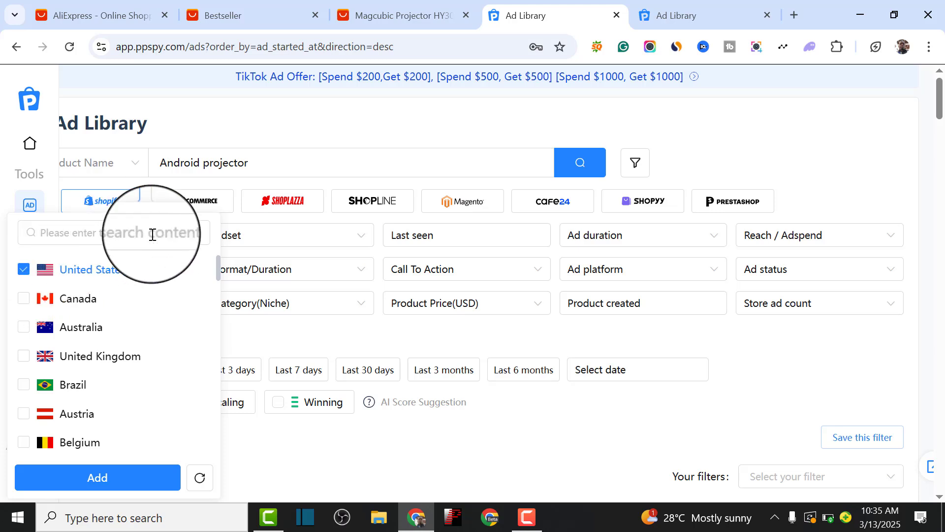
pyautogui.click(716, 472)
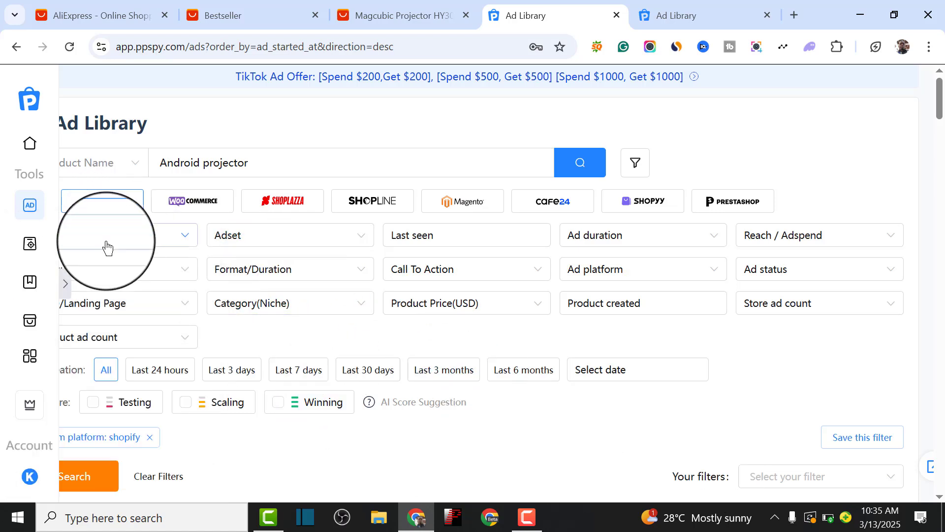
pyautogui.click(106, 248)
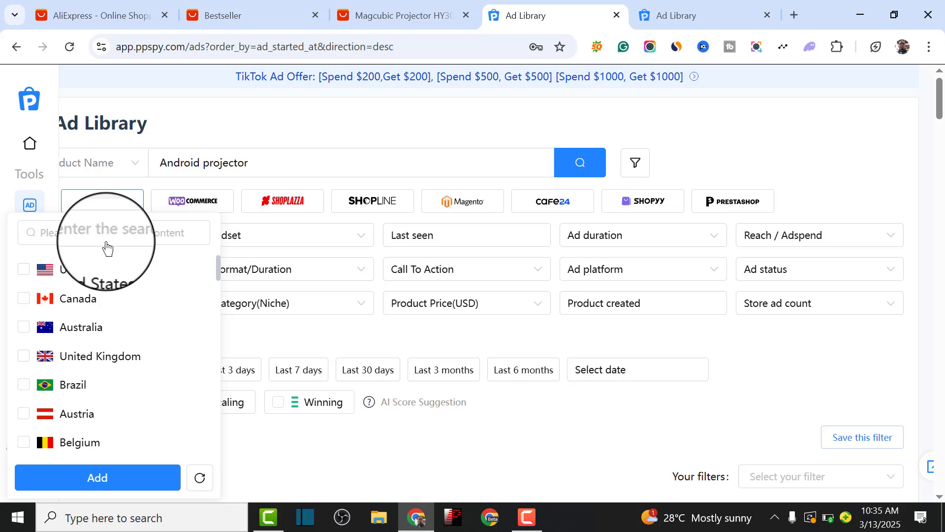
pyautogui.click(22, 269)
pyautogui.click(127, 481)
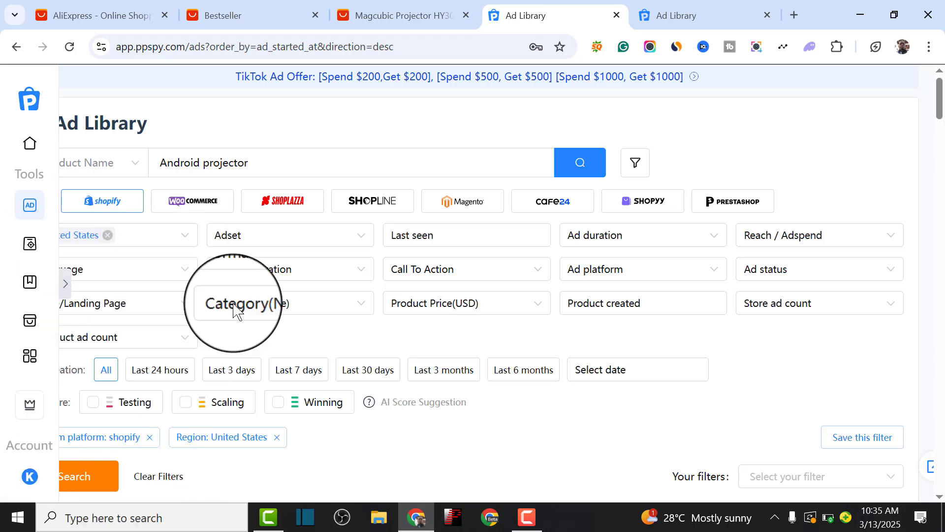
# Examine the options of the Adset, Last seen, Ad duration and Reach / Adspend filters without setting any.
pyautogui.click(277, 236)
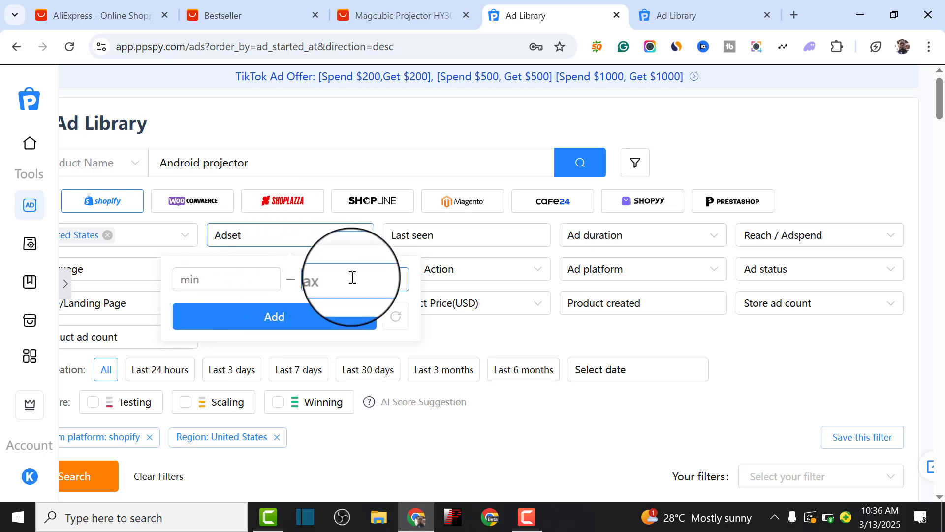
pyautogui.click(434, 239)
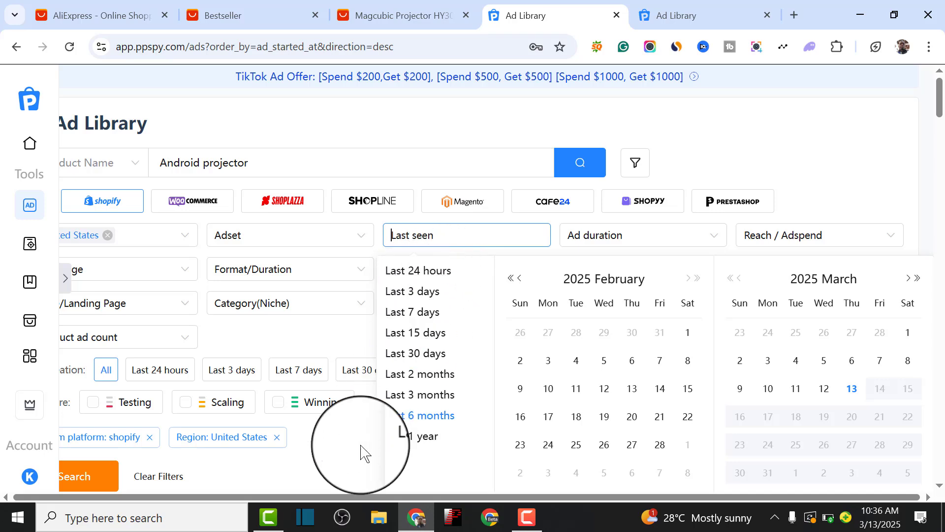
pyautogui.click(339, 468)
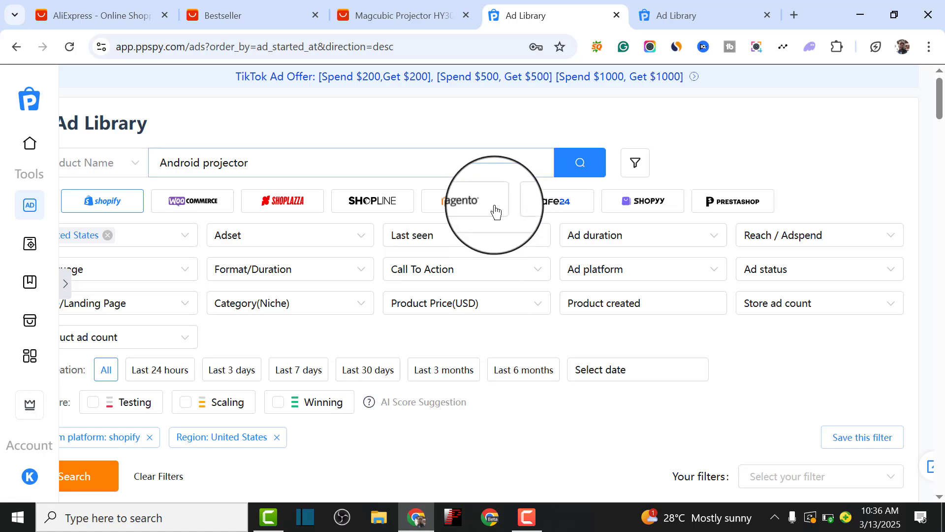
pyautogui.click(622, 241)
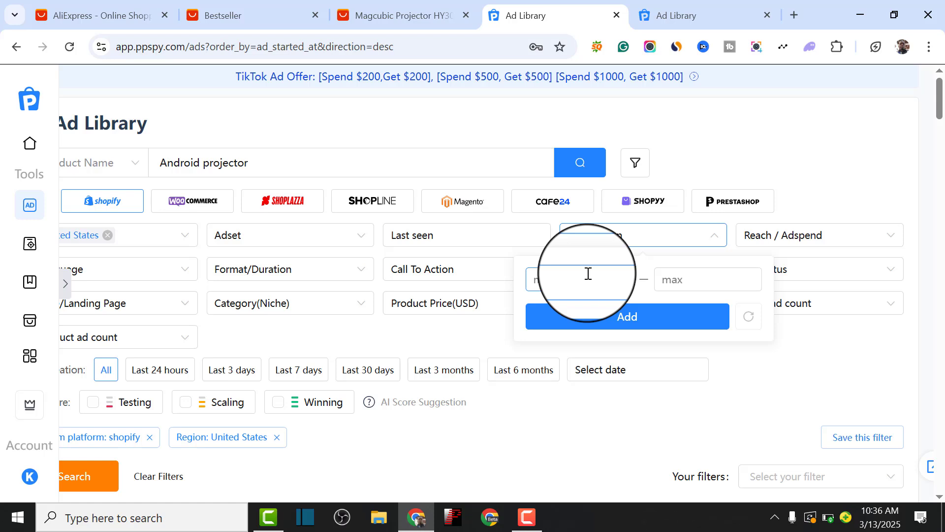
pyautogui.click(787, 384)
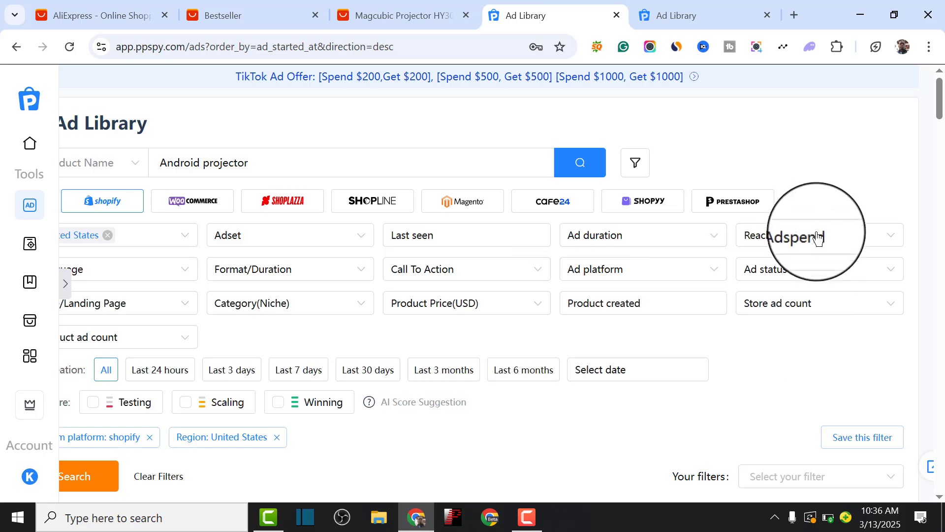
pyautogui.click(804, 241)
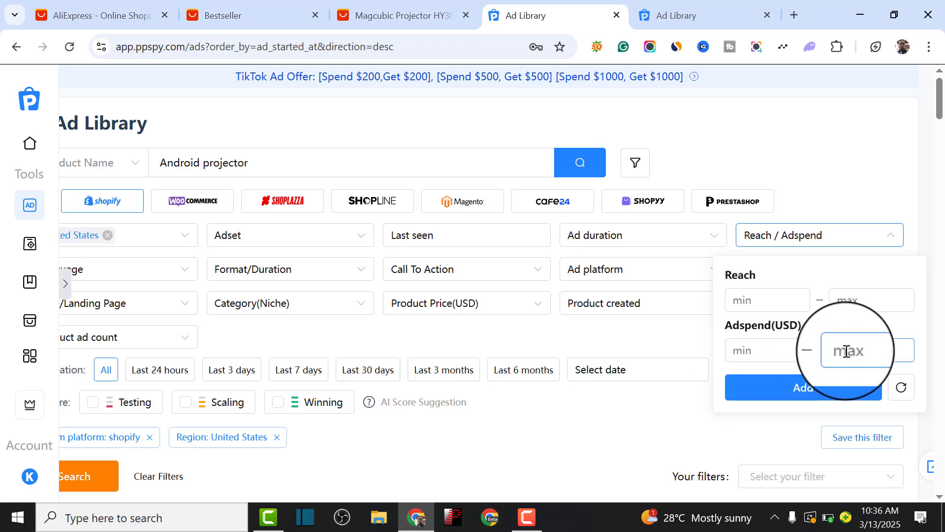
pyautogui.click(498, 480)
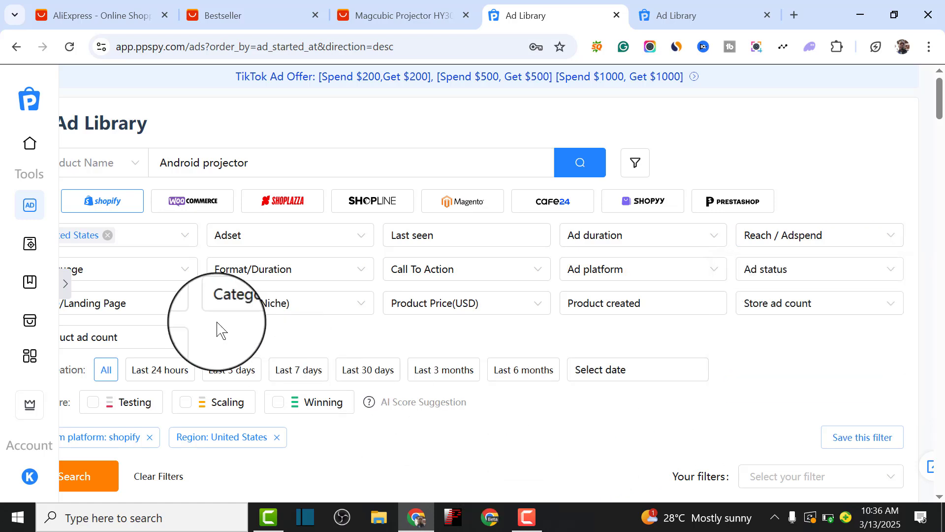
# Add English as the language filter for the ad search.
pyautogui.click(171, 279)
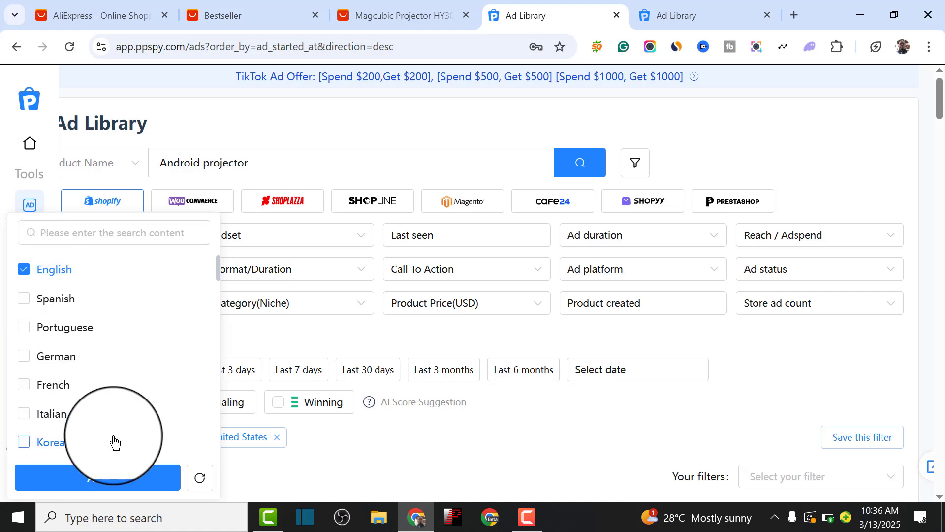
pyautogui.click(91, 480)
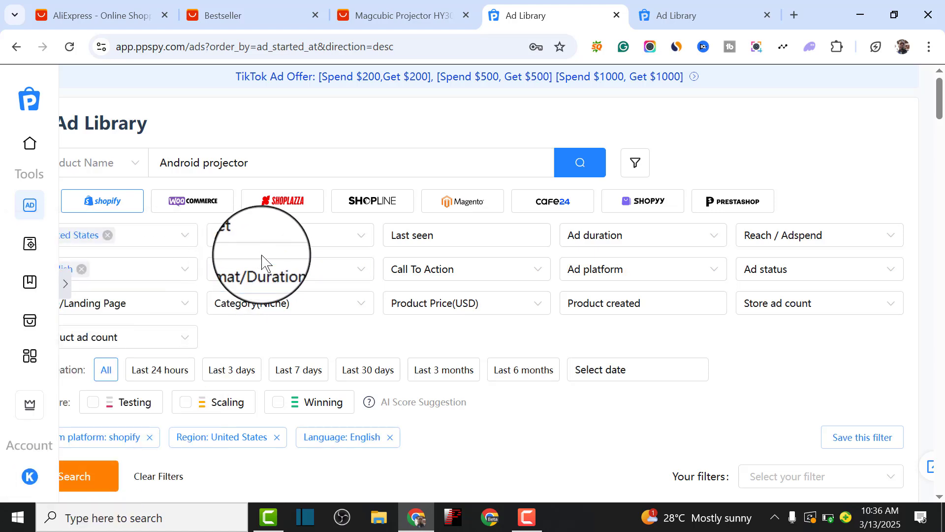
# Examine the options of the Format/Duration, Ad platform, Ad status, Ecom Type/Landing Page and Category (Niche) filters without applying any.
pyautogui.click(266, 275)
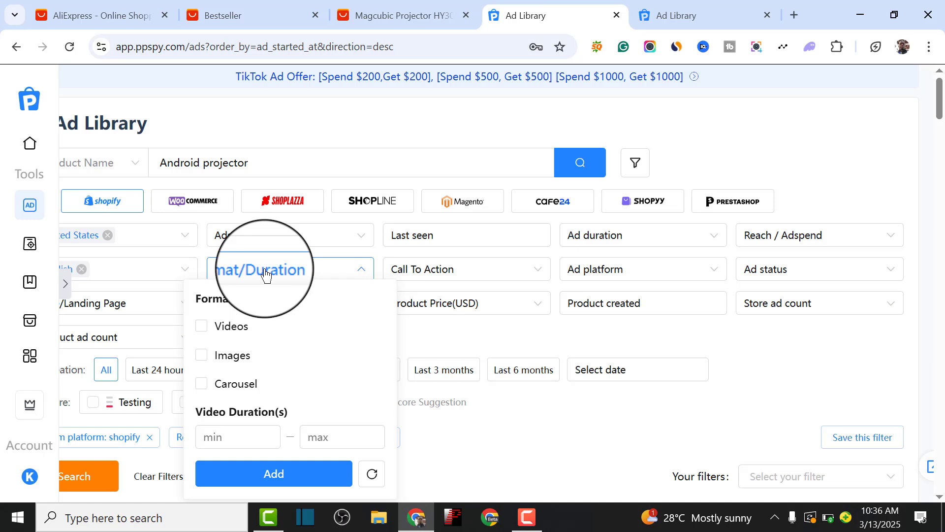
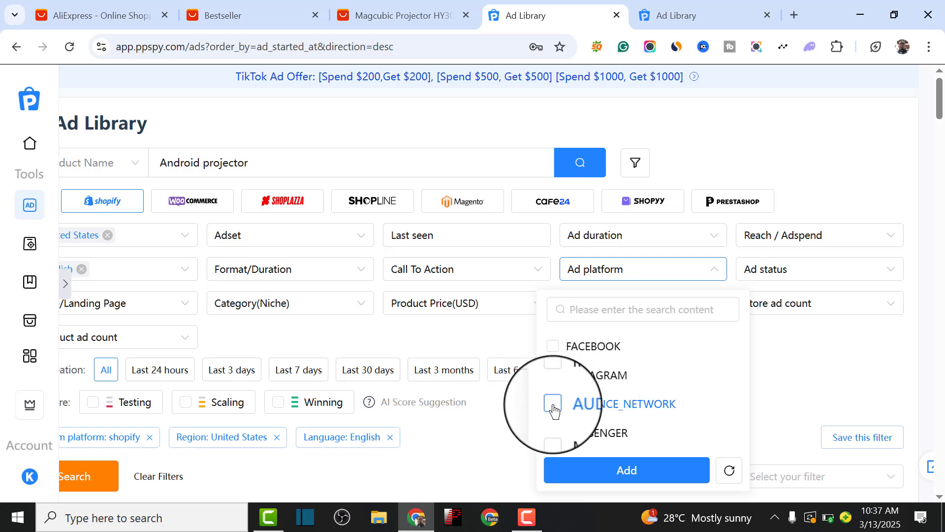
pyautogui.click(502, 449)
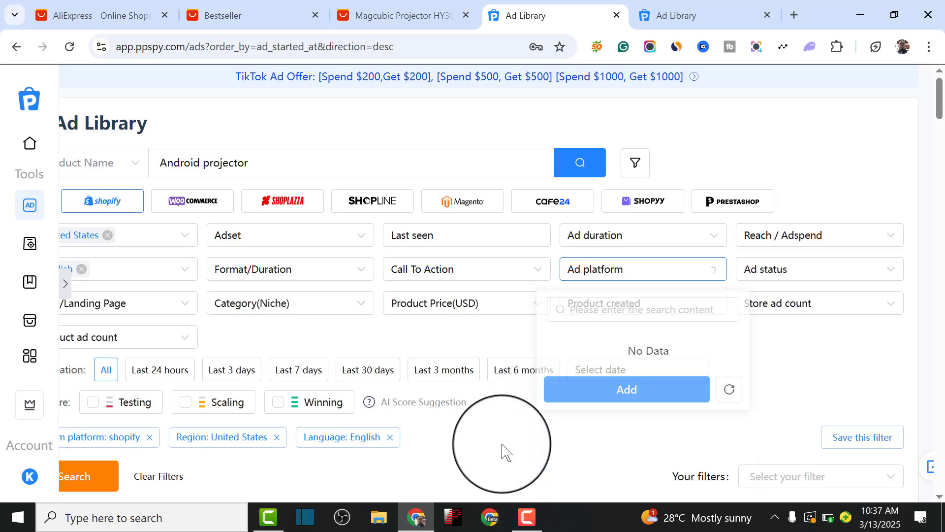
pyautogui.click(789, 275)
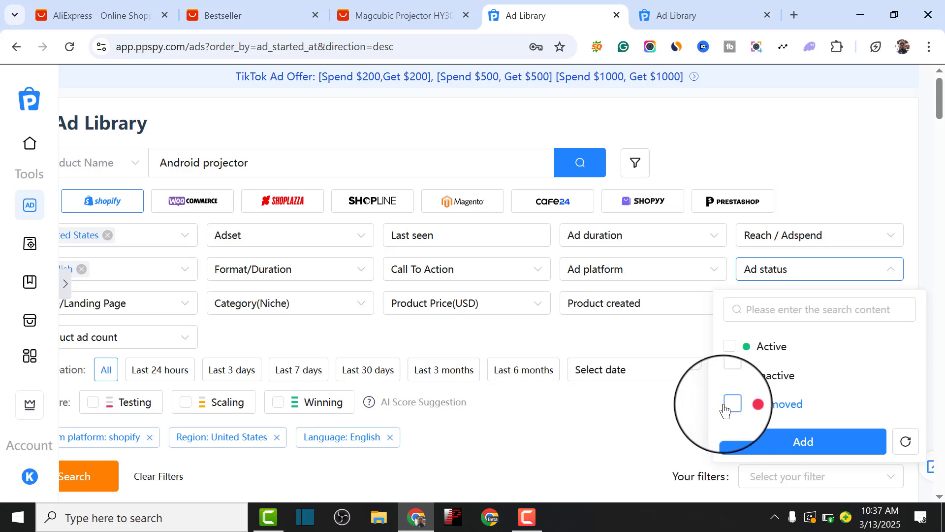
pyautogui.click(177, 308)
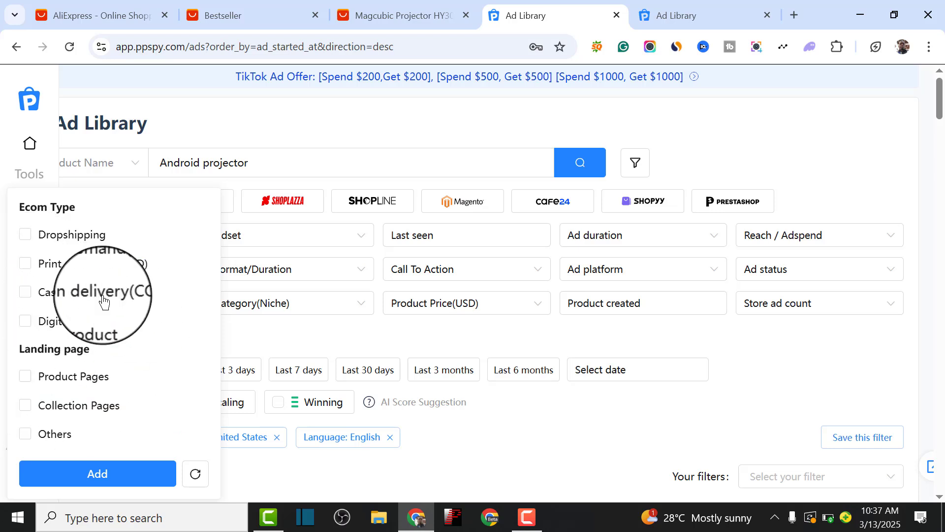
pyautogui.click(326, 337)
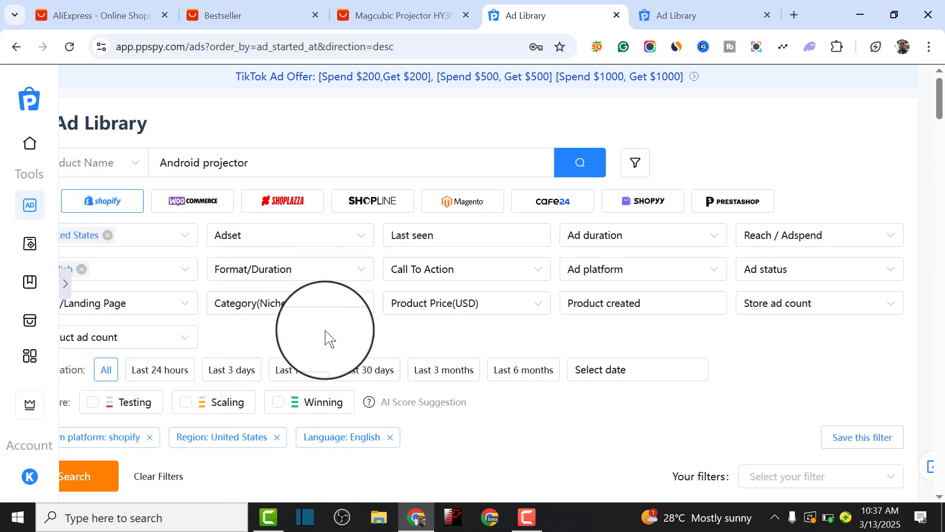
pyautogui.click(298, 313)
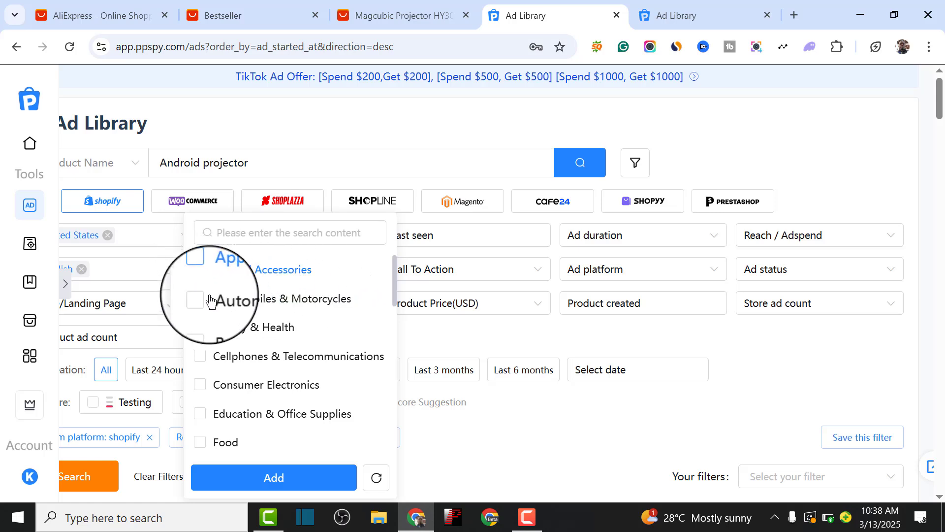
pyautogui.click(422, 346)
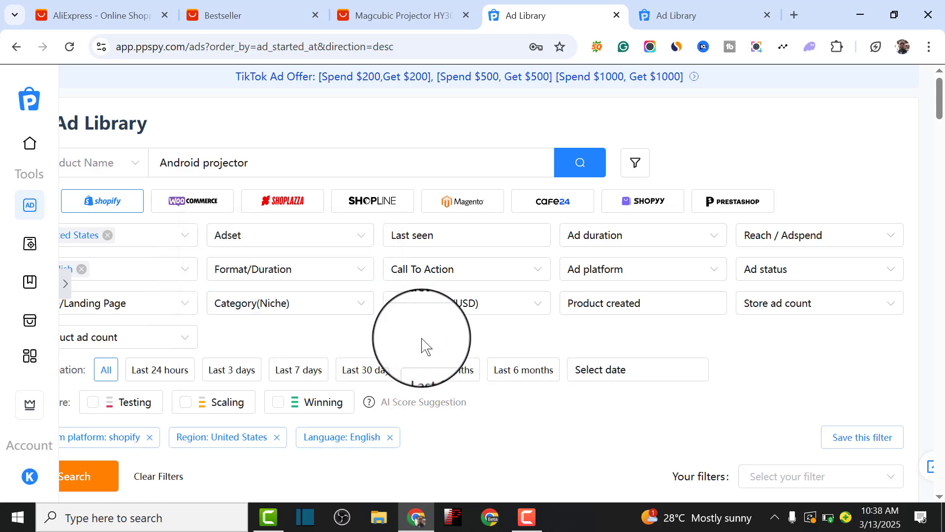
# Examine the Product Price (USD), Product created and Store ad count filters without setting any range.
pyautogui.click(454, 315)
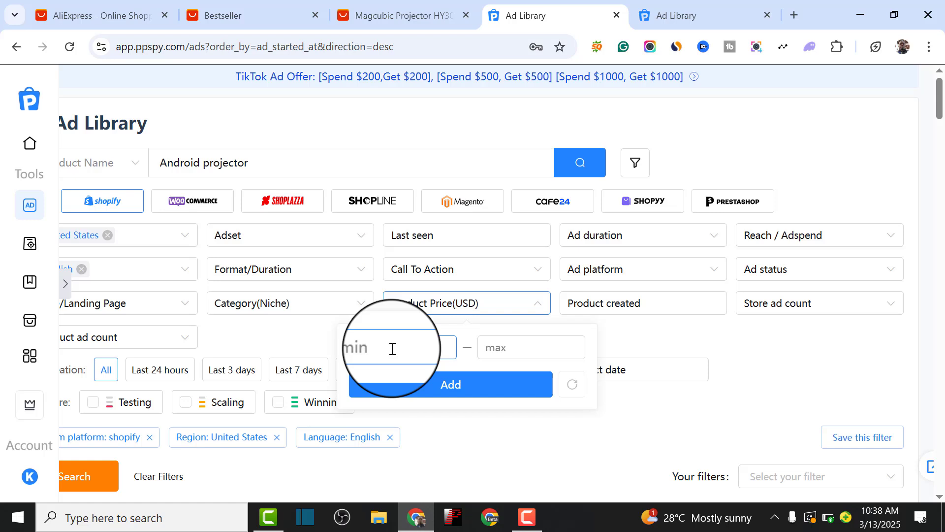
pyautogui.click(674, 330)
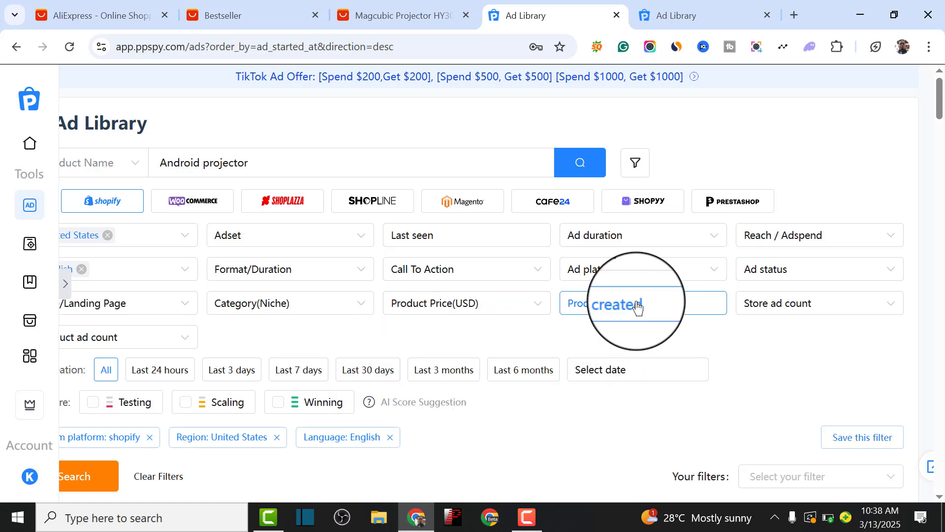
pyautogui.click(637, 306)
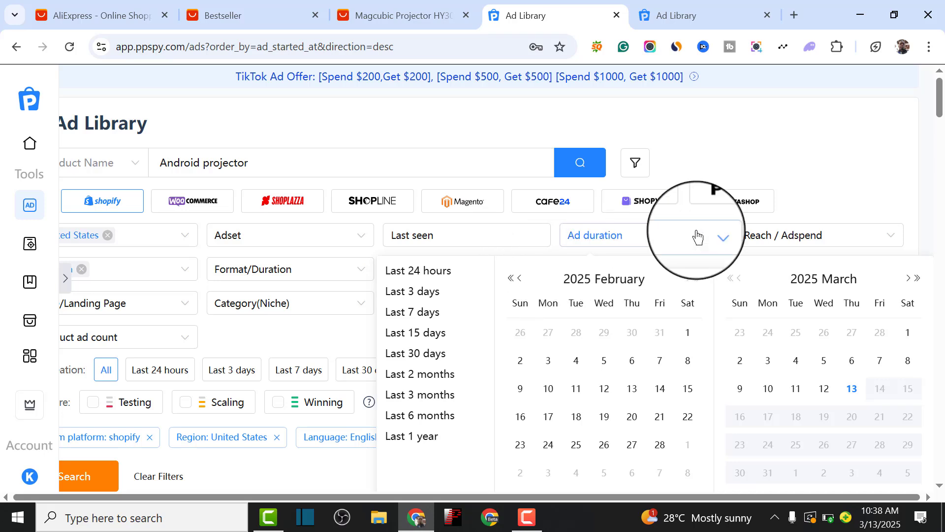
pyautogui.click(800, 170)
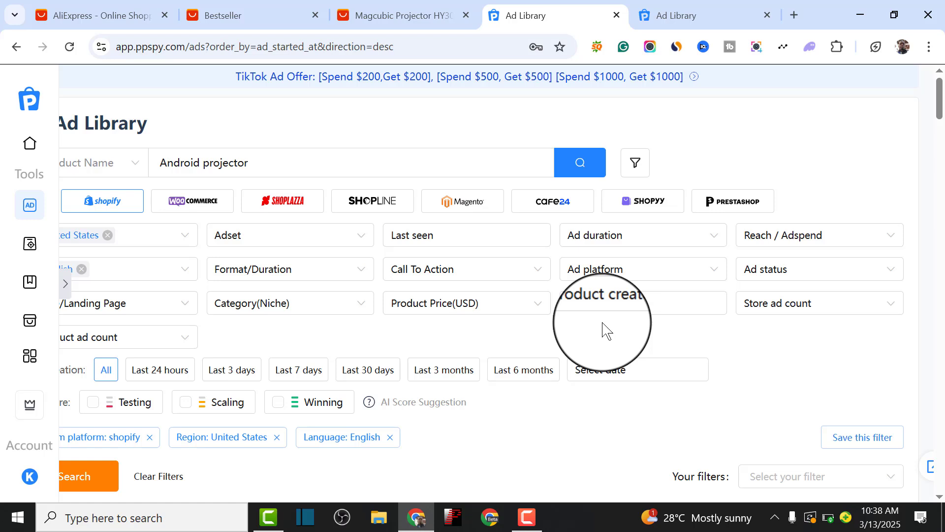
pyautogui.click(774, 310)
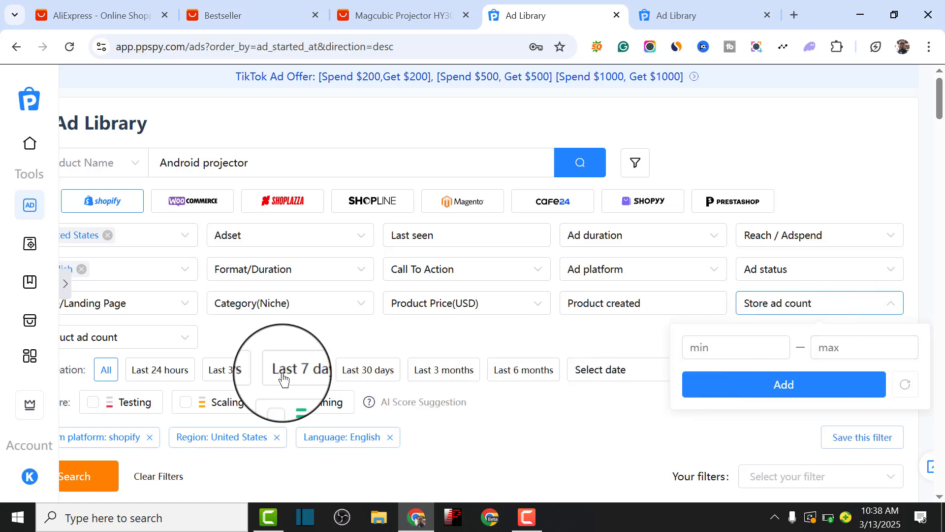
pyautogui.click(298, 370)
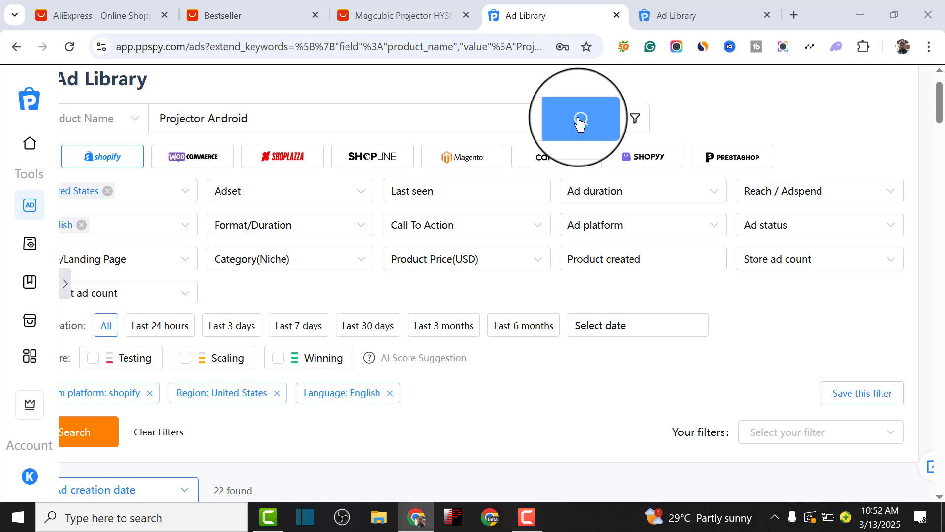
# Run the filtered ad search with the product name "Projector Android" and go to the resulting ads.
pyautogui.click(579, 121)
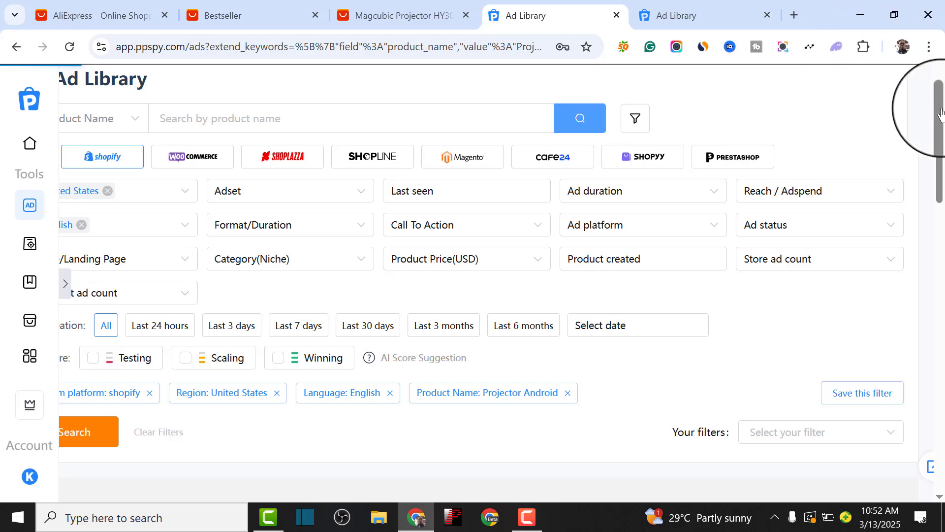
pyautogui.moveTo(940, 113); pyautogui.dragTo(928, 158)
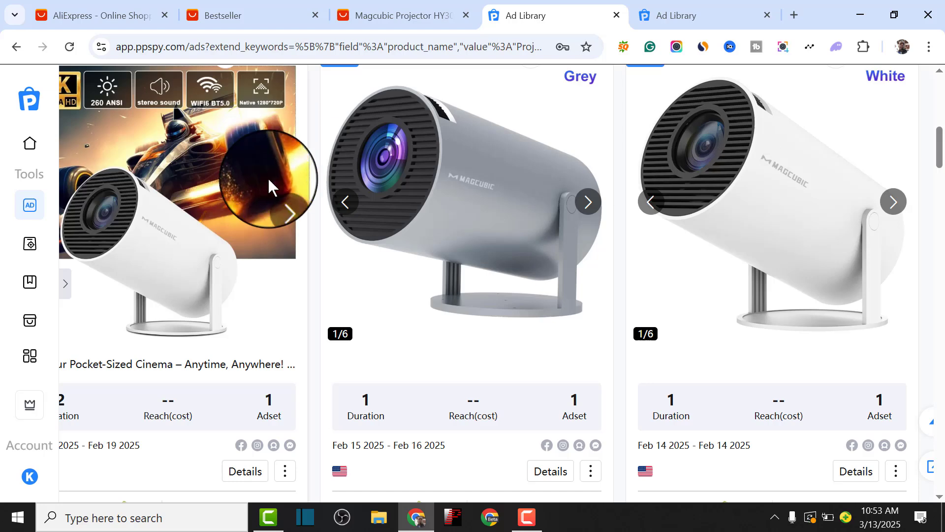
# Browse the "Pocket-Sized Cinema" ad's carousel and play its projector video.
pyautogui.click(278, 207)
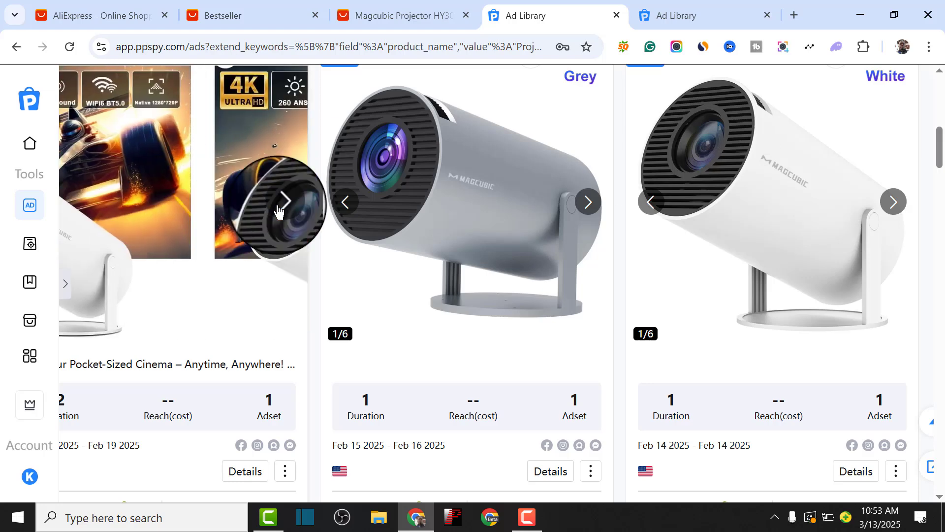
pyautogui.click(278, 207)
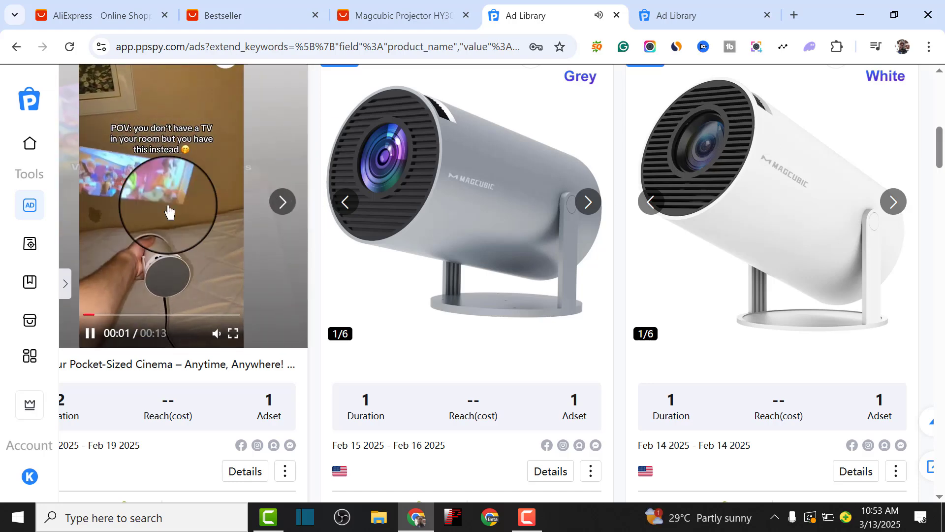
pyautogui.click(207, 201)
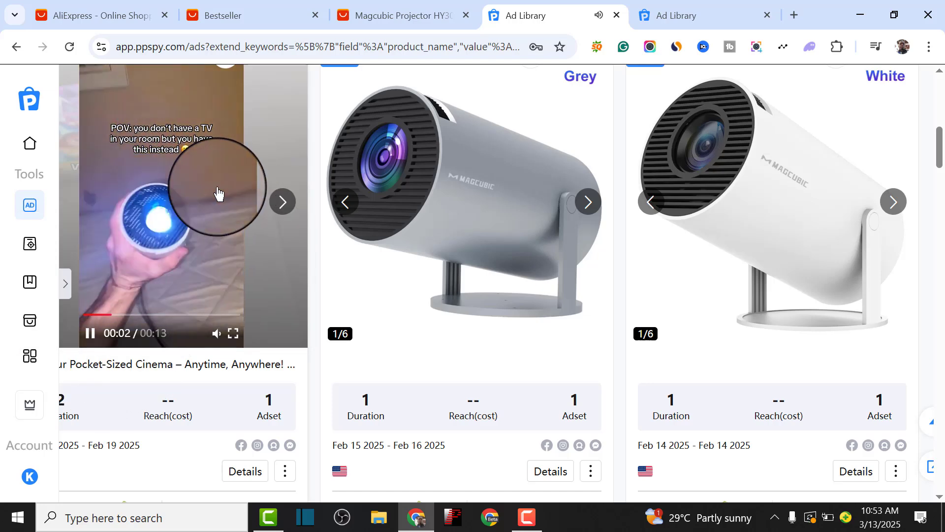
# Browse the second ad's carousel from the grey projector to its sixth image, and return to the start of the results.
pyautogui.click(585, 203)
pyautogui.click(586, 203)
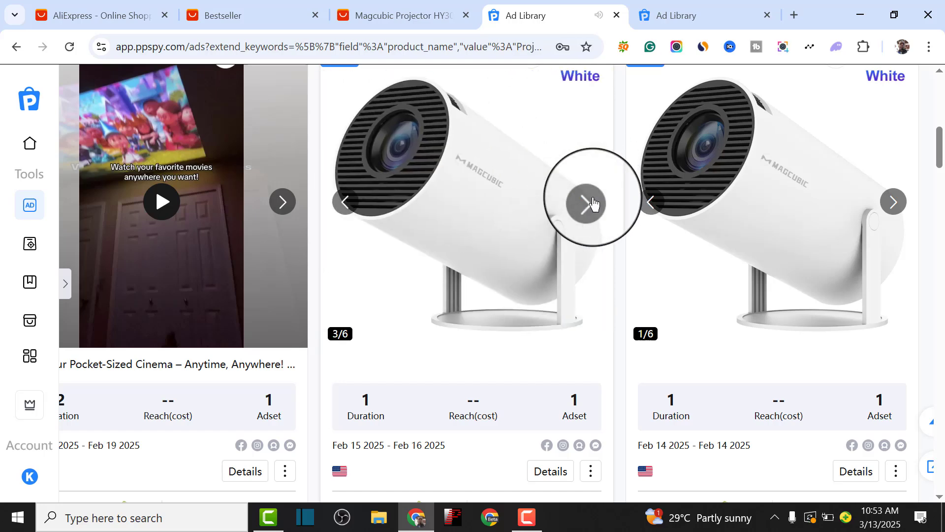
pyautogui.click(586, 203)
pyautogui.click(586, 203)
pyautogui.click(586, 203)
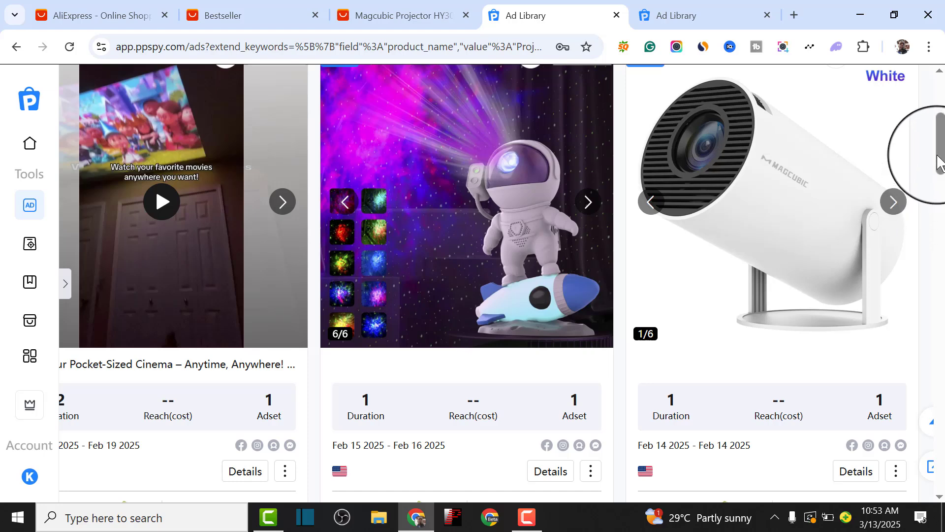
pyautogui.moveTo(938, 163)
pyautogui.mouseDown()
pyautogui.moveTo(939, 129)
pyautogui.moveTo(937, 153)
pyautogui.mouseUp()
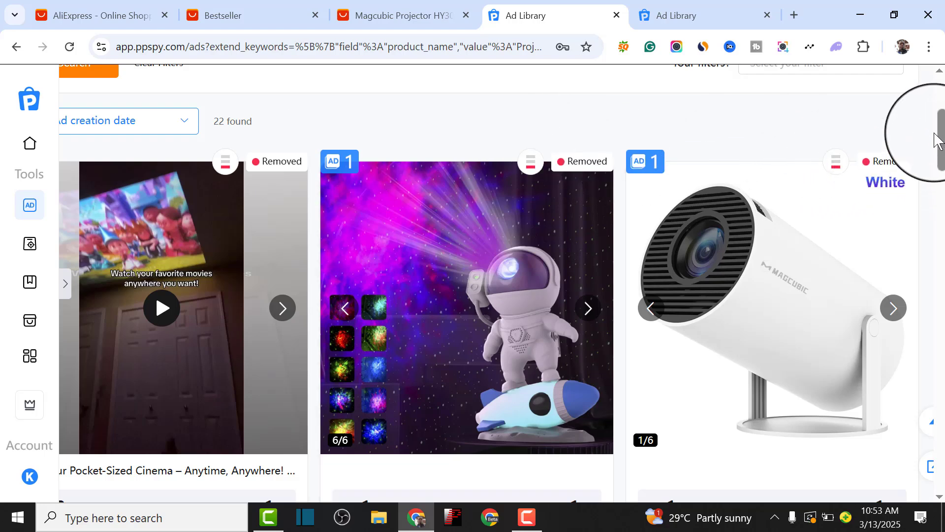
# Open the details of Shopit&co's "Projector perfect for winter season" ad and go through its Reach & Audience table down to the Germany rows.
pyautogui.moveTo(940, 140); pyautogui.dragTo(939, 468)
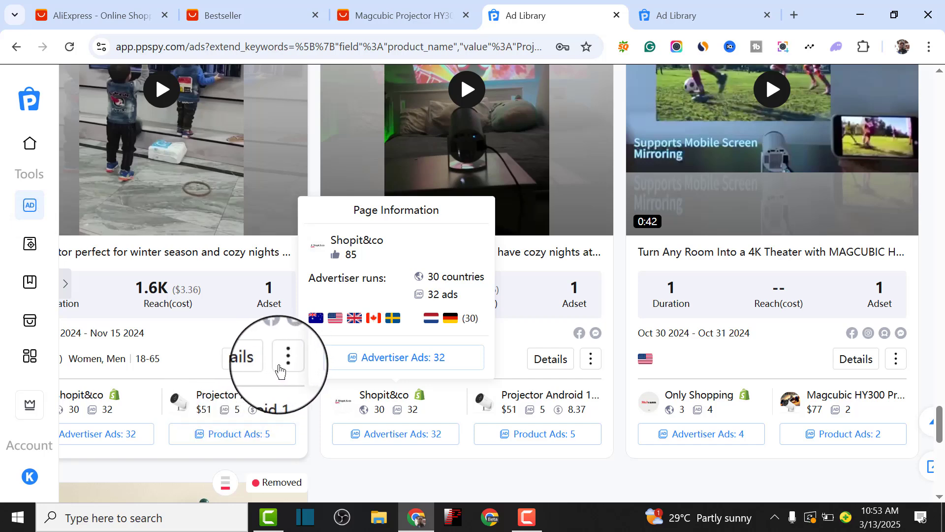
pyautogui.click(279, 371)
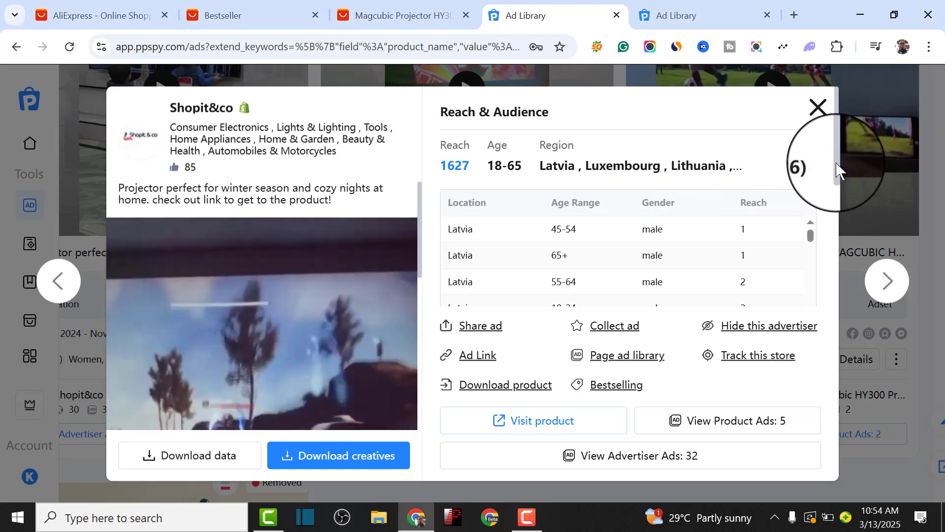
pyautogui.rightClick(835, 177)
pyautogui.click(507, 247)
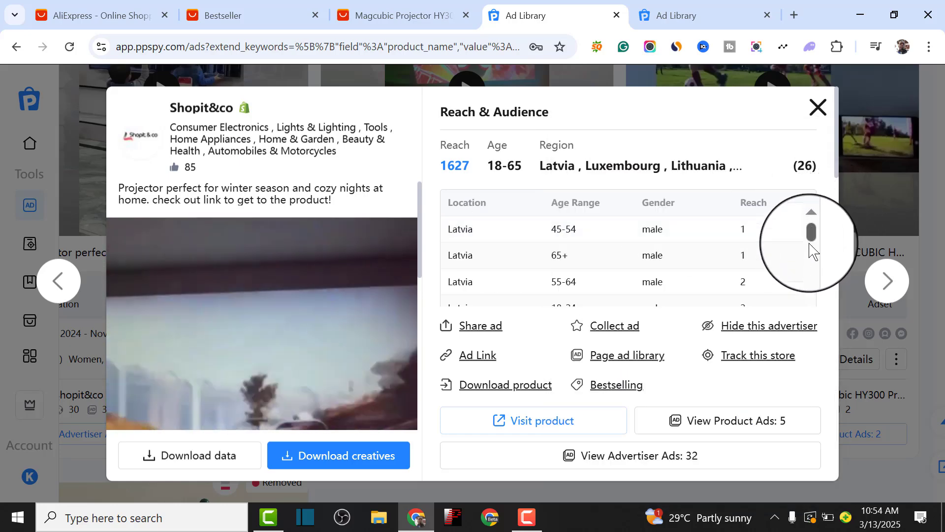
pyautogui.rightClick(812, 232)
pyautogui.scroll(-1, 812, 242)
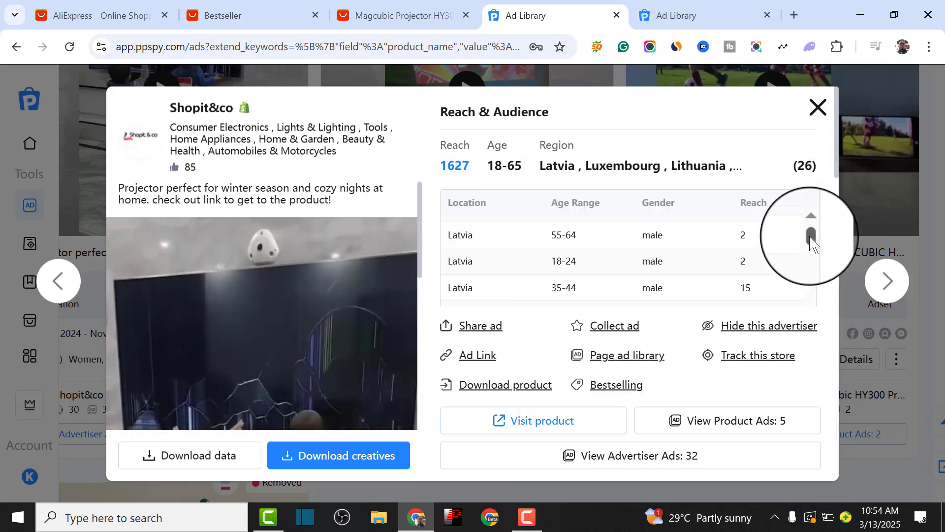
pyautogui.moveTo(811, 241); pyautogui.dragTo(783, 319)
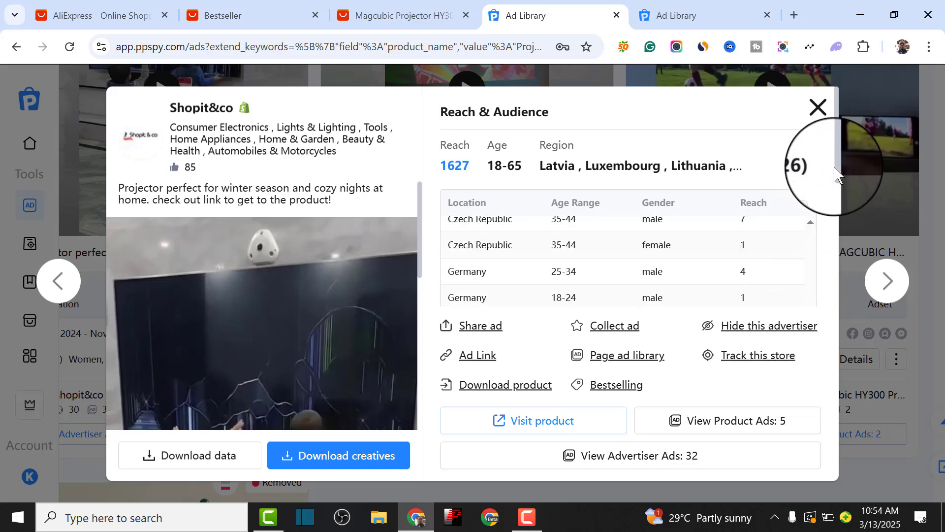
pyautogui.moveTo(834, 172); pyautogui.dragTo(834, 186)
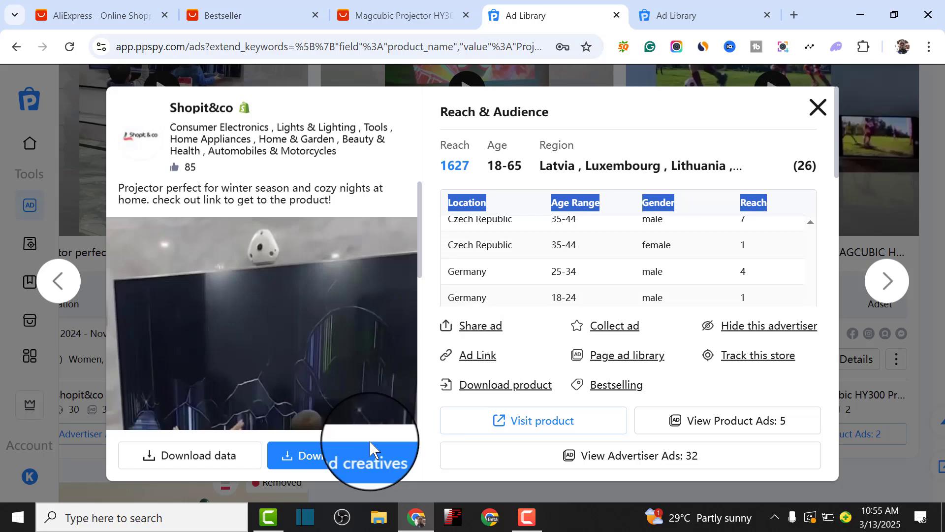
# Download the Shopit&co ad's creatives and preview the downloaded video in Media Player, returning to the ad details in Chrome.
pyautogui.click(315, 457)
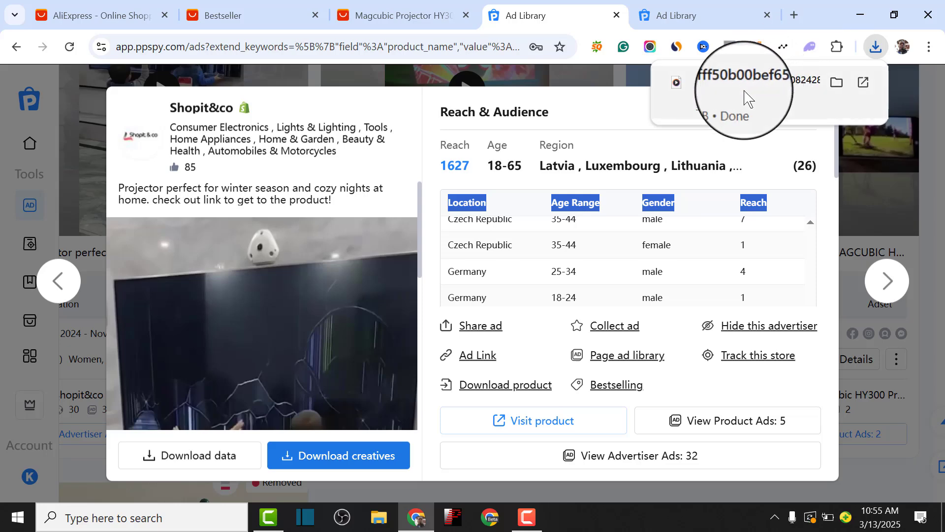
pyautogui.click(730, 99)
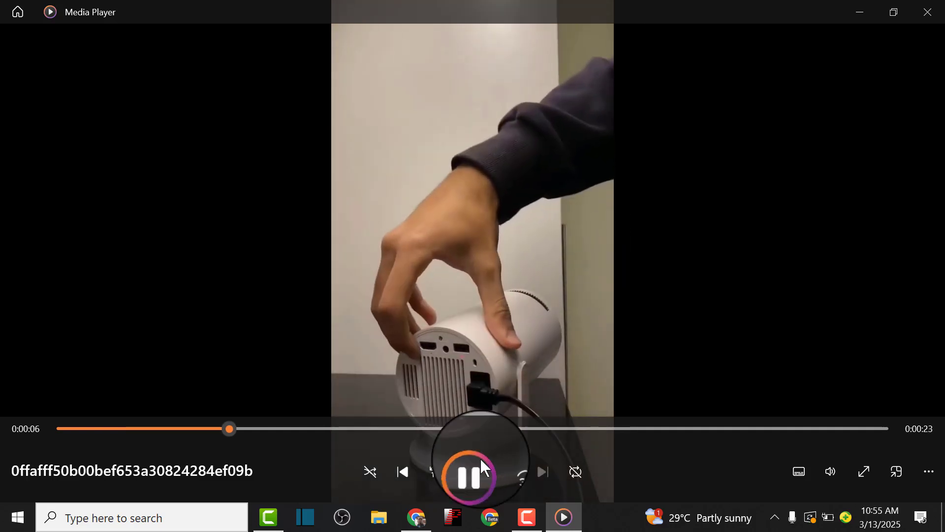
pyautogui.click(475, 473)
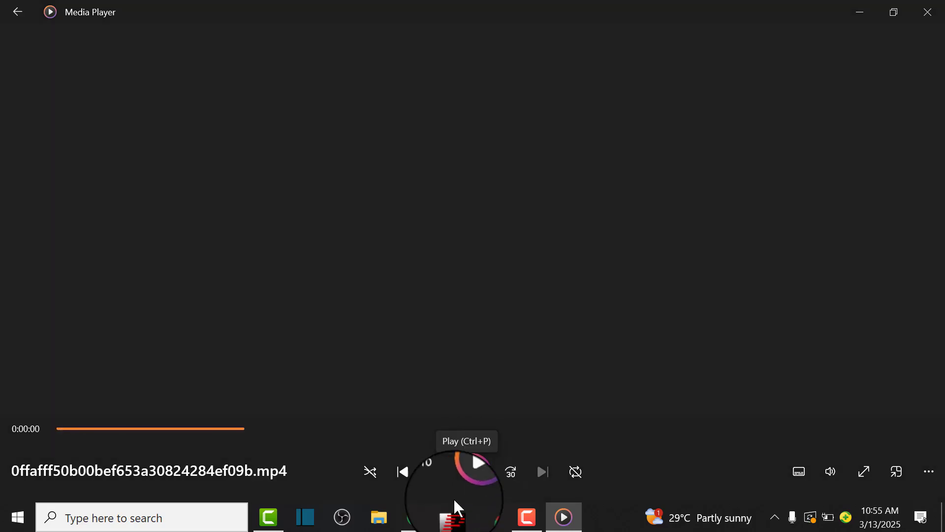
pyautogui.click(416, 516)
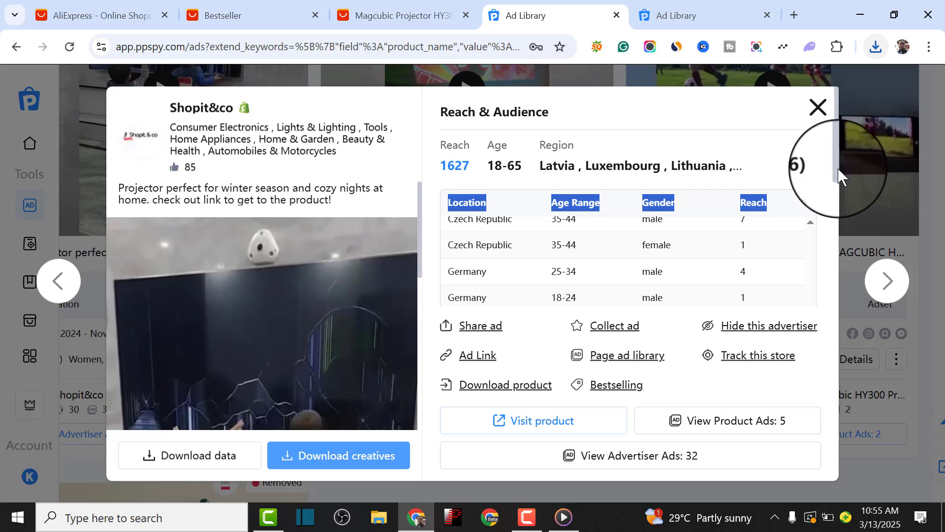
# Close the Shopit&co ad's details and return to the start of the projector ad results.
pyautogui.scroll(-1, 818, 109)
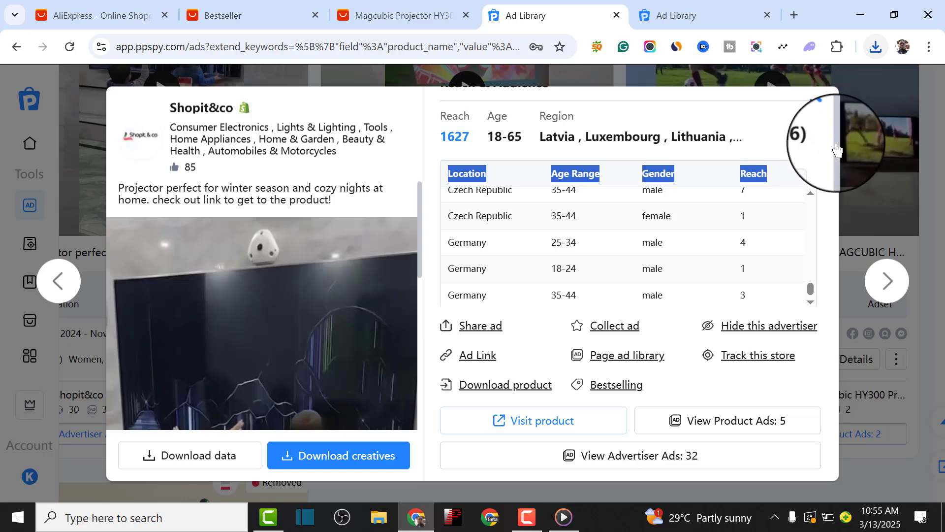
pyautogui.press('Escape')
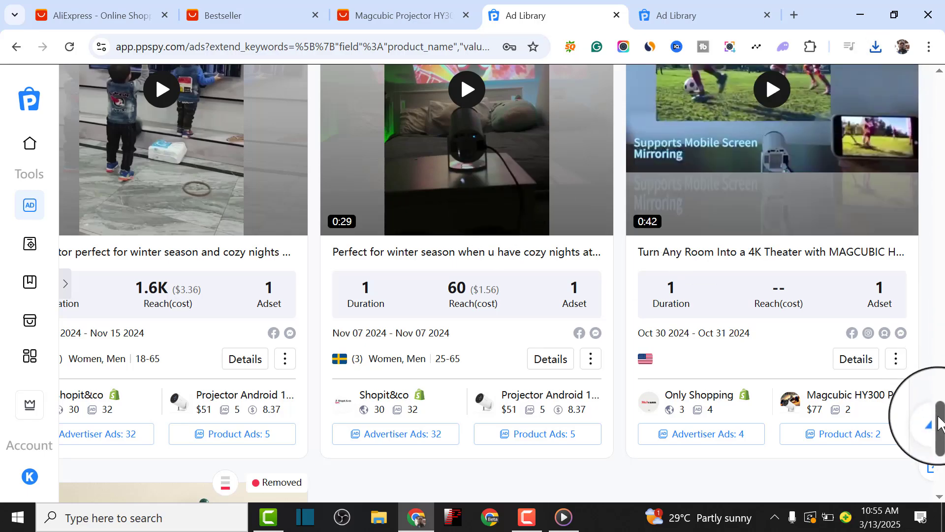
pyautogui.moveTo(939, 424); pyautogui.dragTo(928, 127)
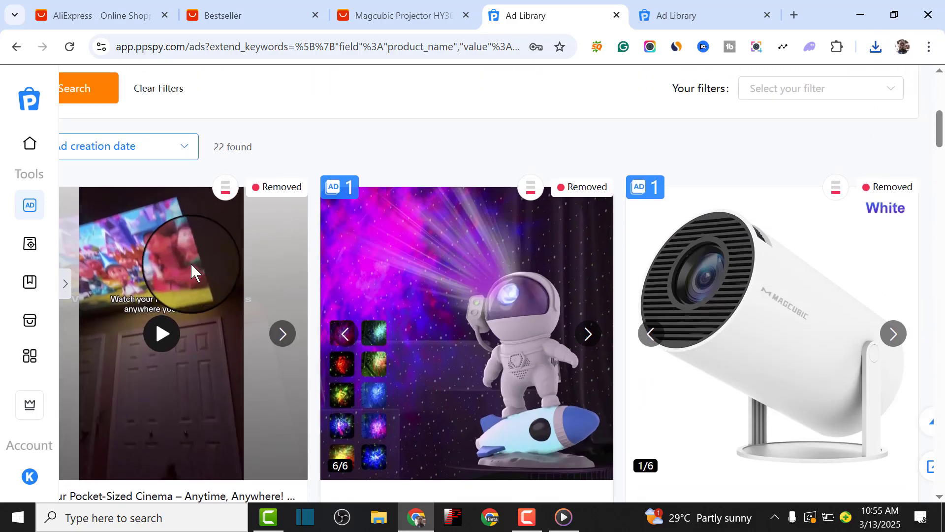